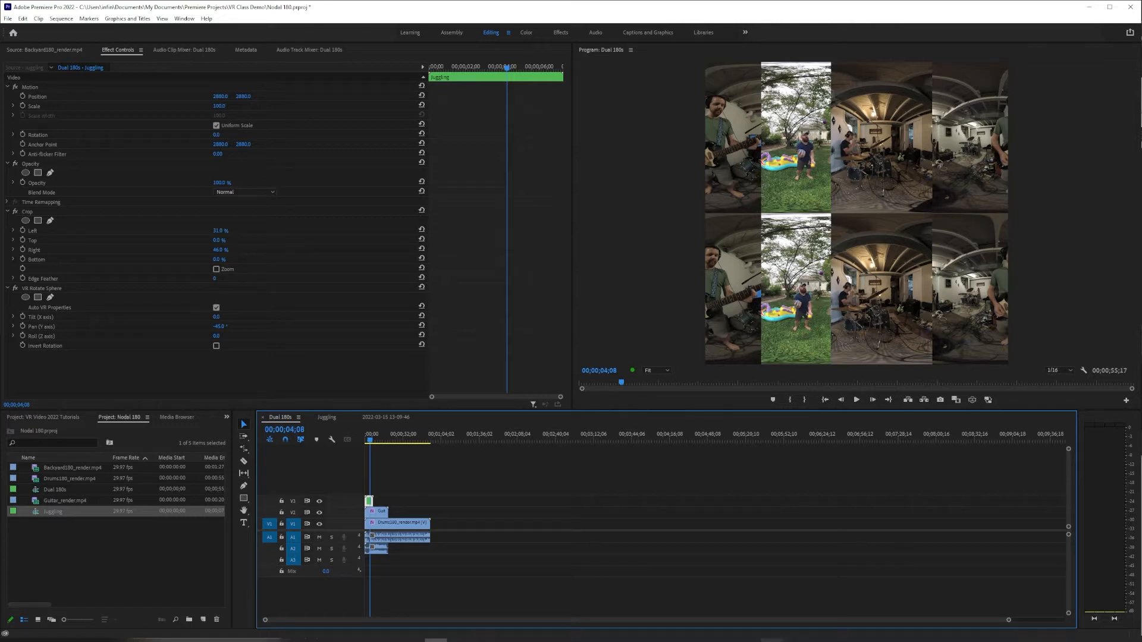
- Switch to Adobe Media Encoder and create an encoding preset in QuickTime format based on Apple ProRes 422 Proxy
mouse_move(772, 640)
left_click(771, 605)
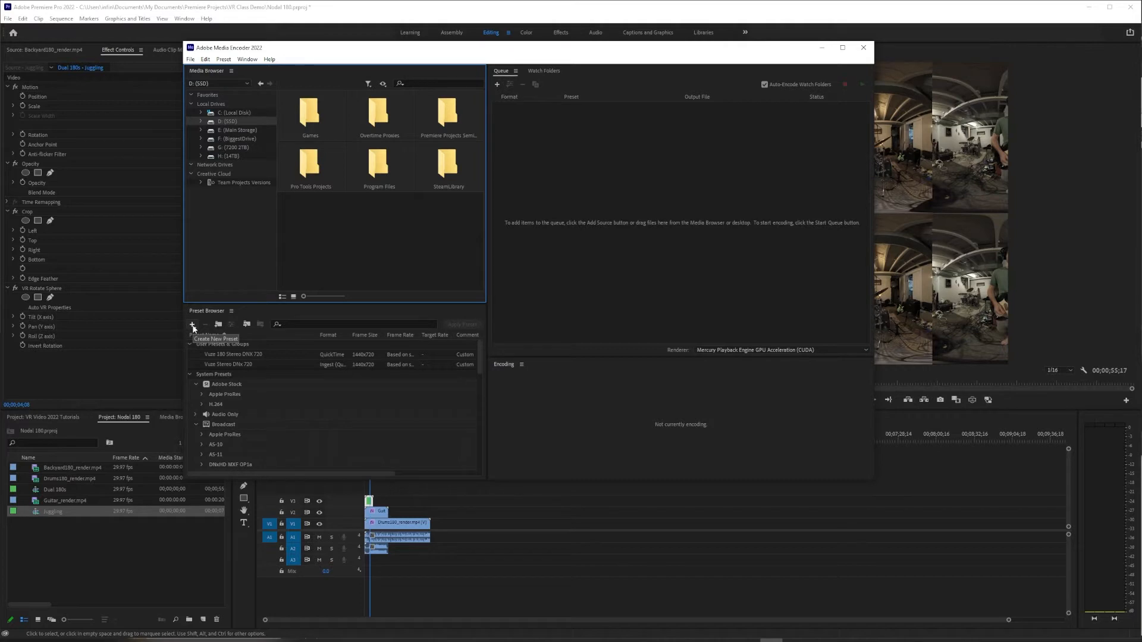
left_click(192, 325)
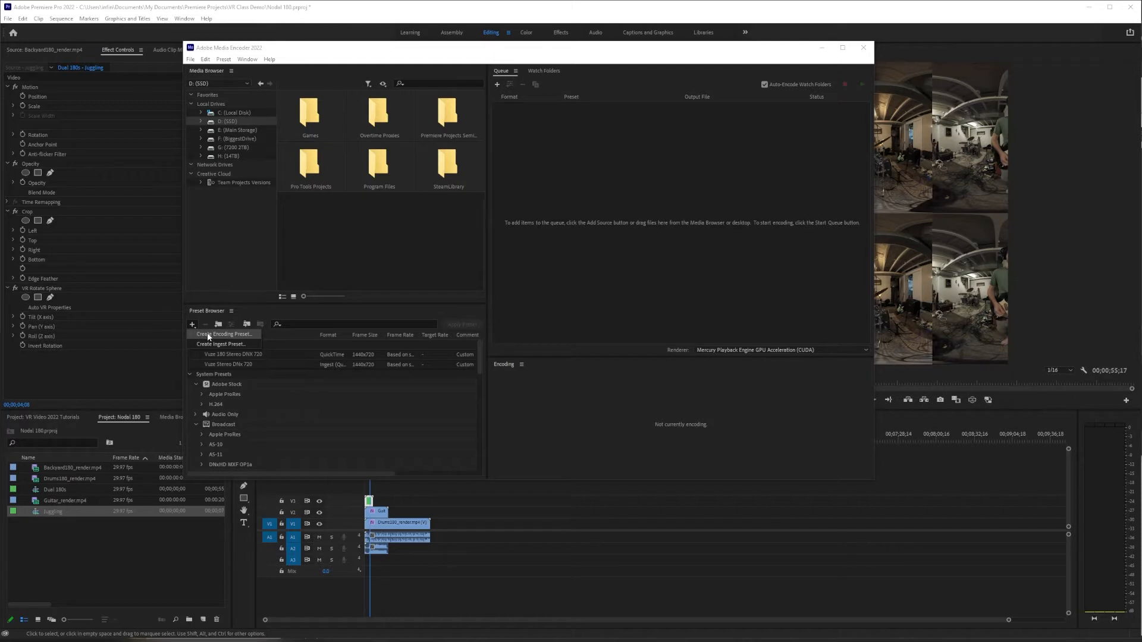
left_click(207, 334)
left_click(783, 125)
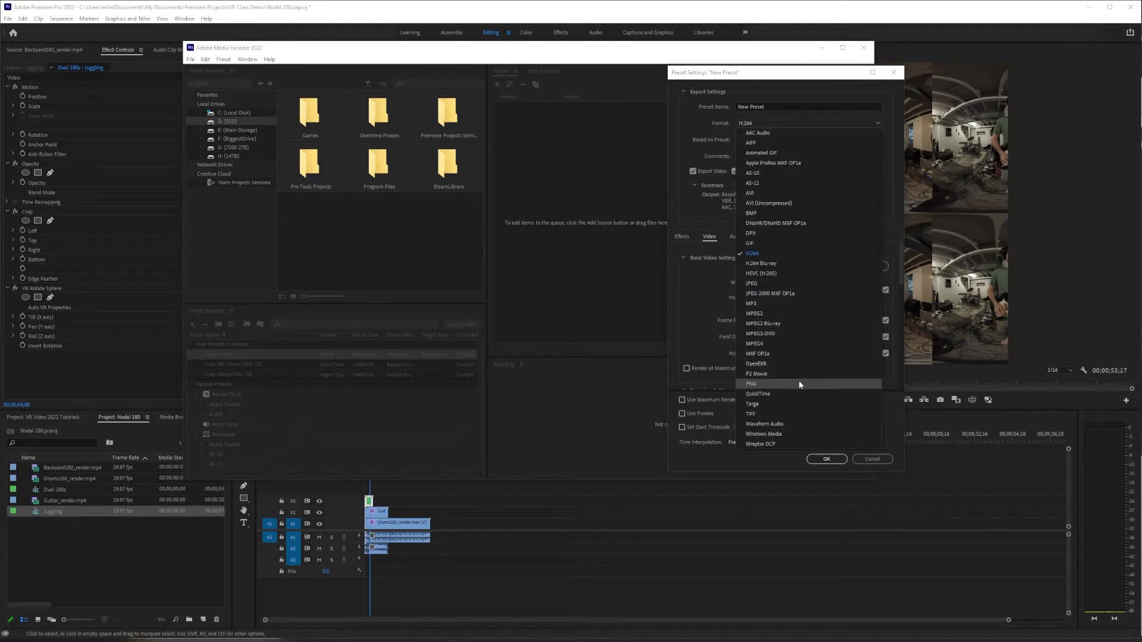
left_click(800, 395)
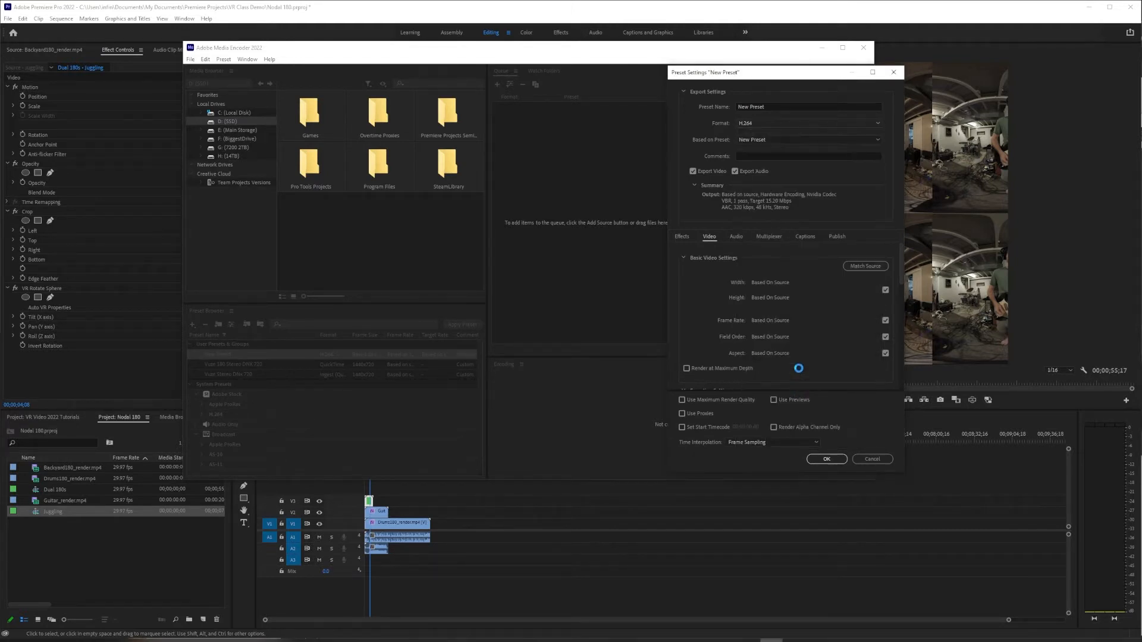
left_click(789, 140)
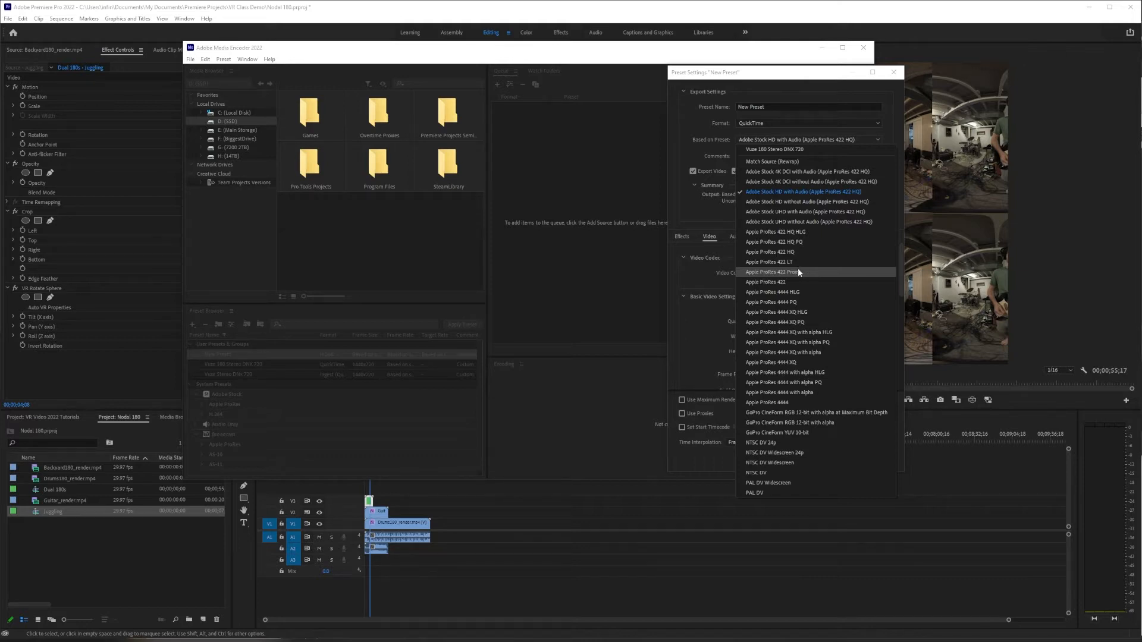
left_click(802, 271)
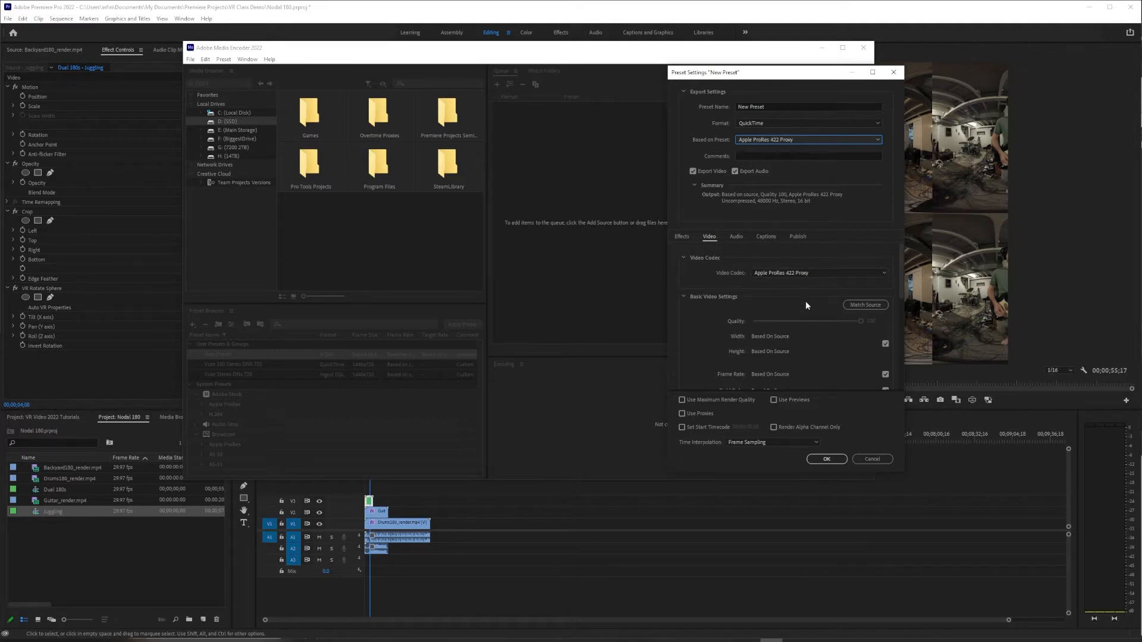
- Unlink the preset's frame size from the source and set it to 2880 wide by 1440 high
scroll(807, 303, "down", 1)
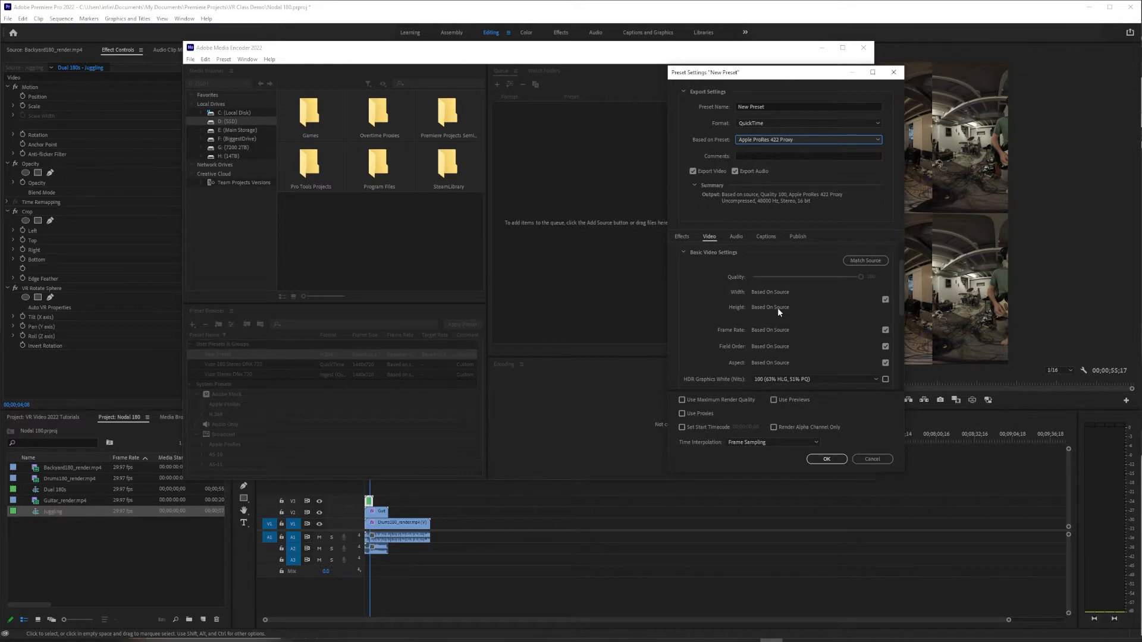
left_click(885, 300)
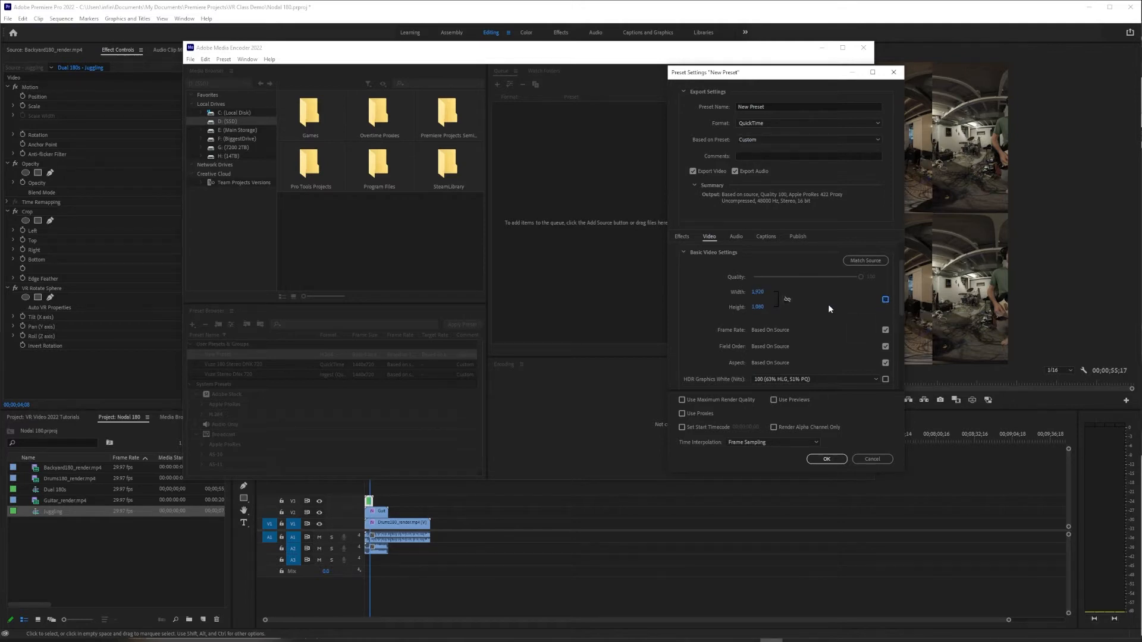
left_click(758, 293)
type("2880")
key("Tab")
key("Tab")
left_click(807, 300)
- Mark the preset's video as VR with a Stereoscopic - Side by Side frame layout and a 180 horizontal field of view
scroll(820, 305, "down", 5)
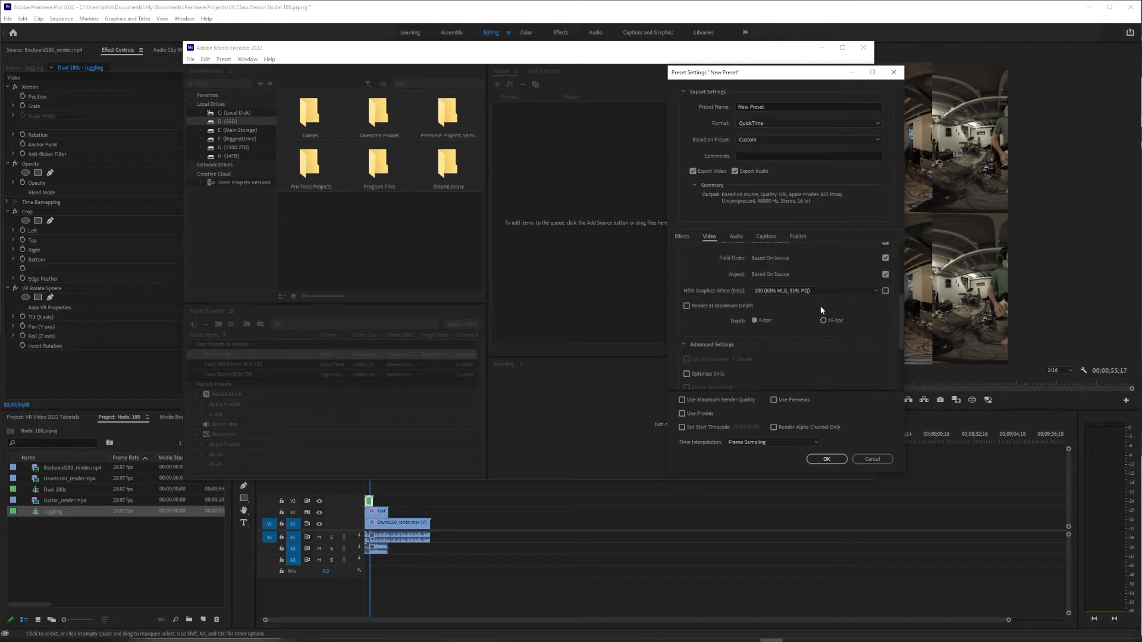
scroll(806, 316, "down", 3)
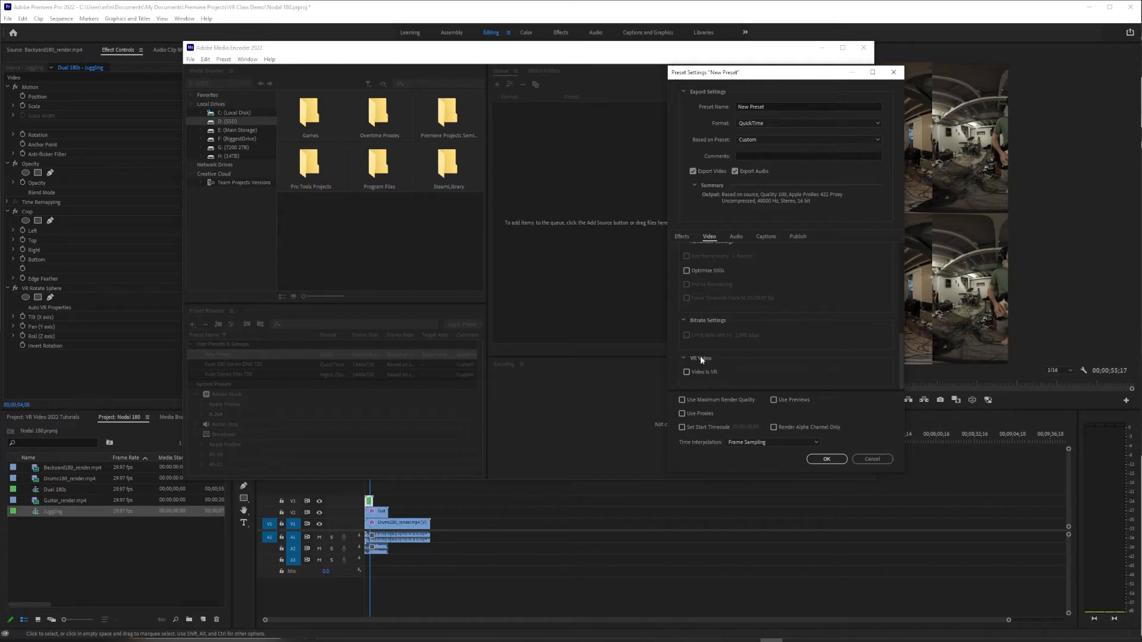
left_click(687, 373)
scroll(793, 370, "down", 1)
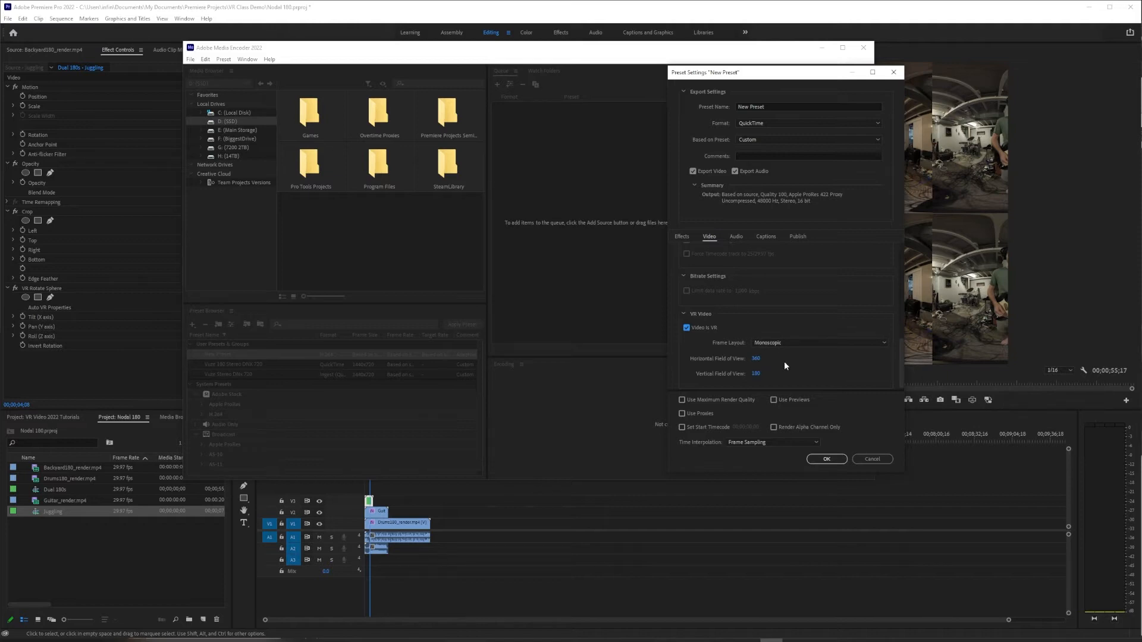
left_click(797, 343)
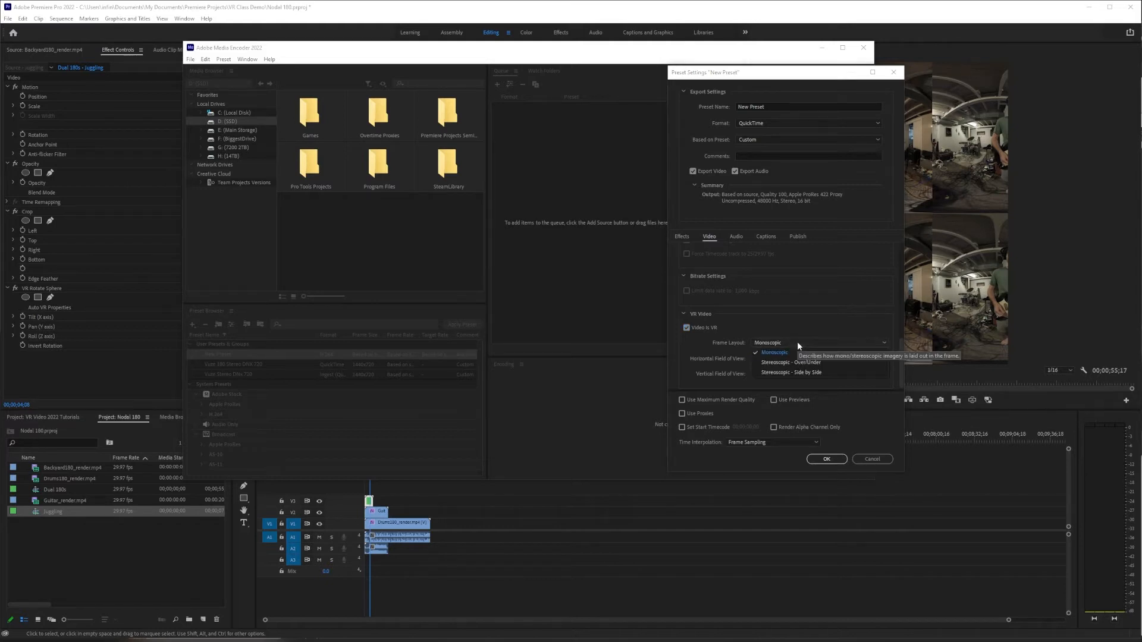
left_click(815, 373)
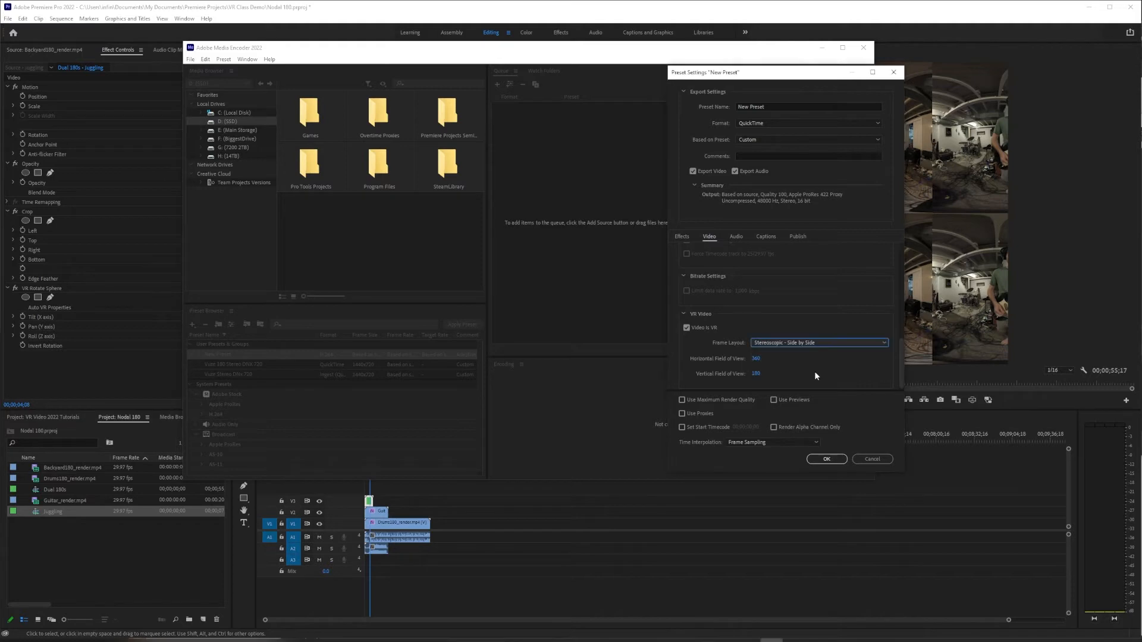
left_click(754, 359)
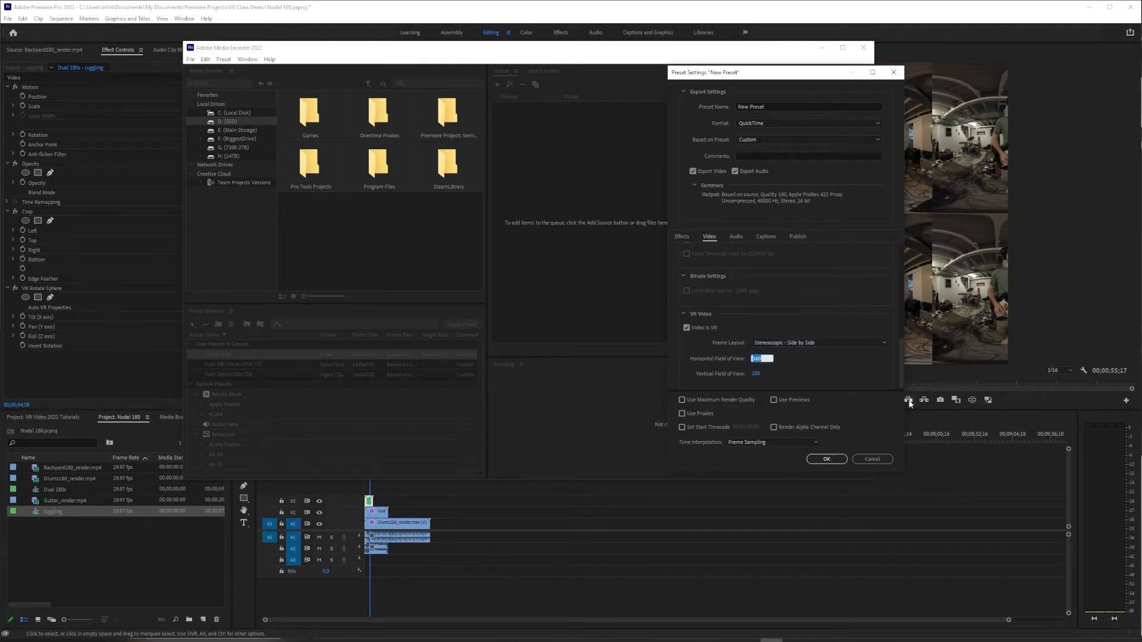
type("180")
key("Return")
- Name the encoding preset "Vuze Pro Res 180 Stereo 2880" and save it
left_click_drag(767, 106, 699, 107)
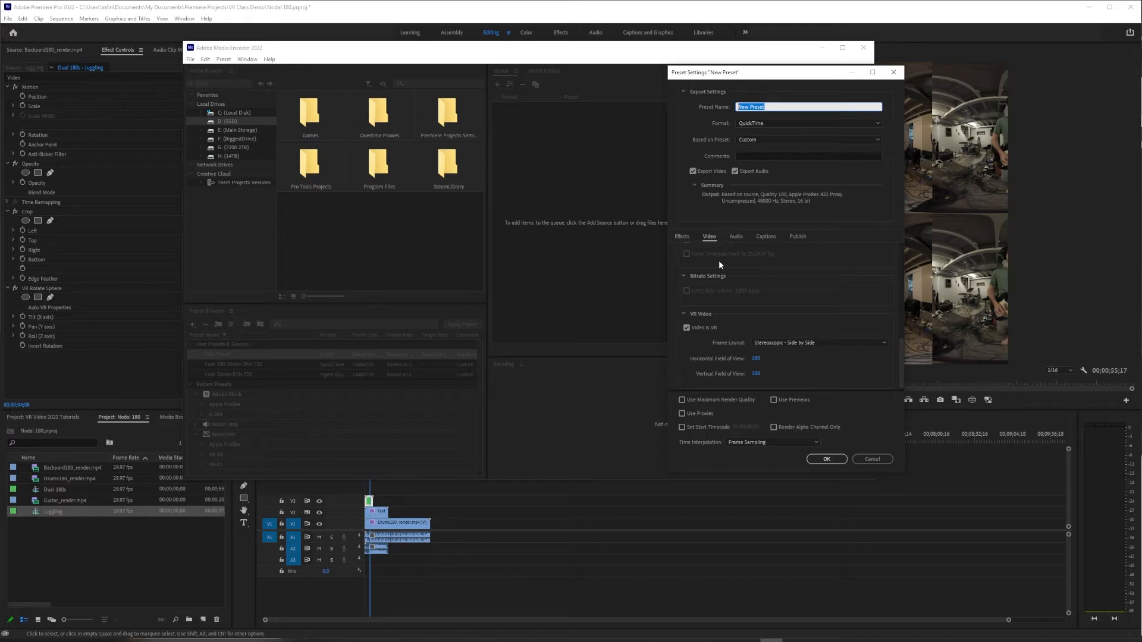
key("BackSpace")
type("Vuze Pro Res 180 Stereo 2880")
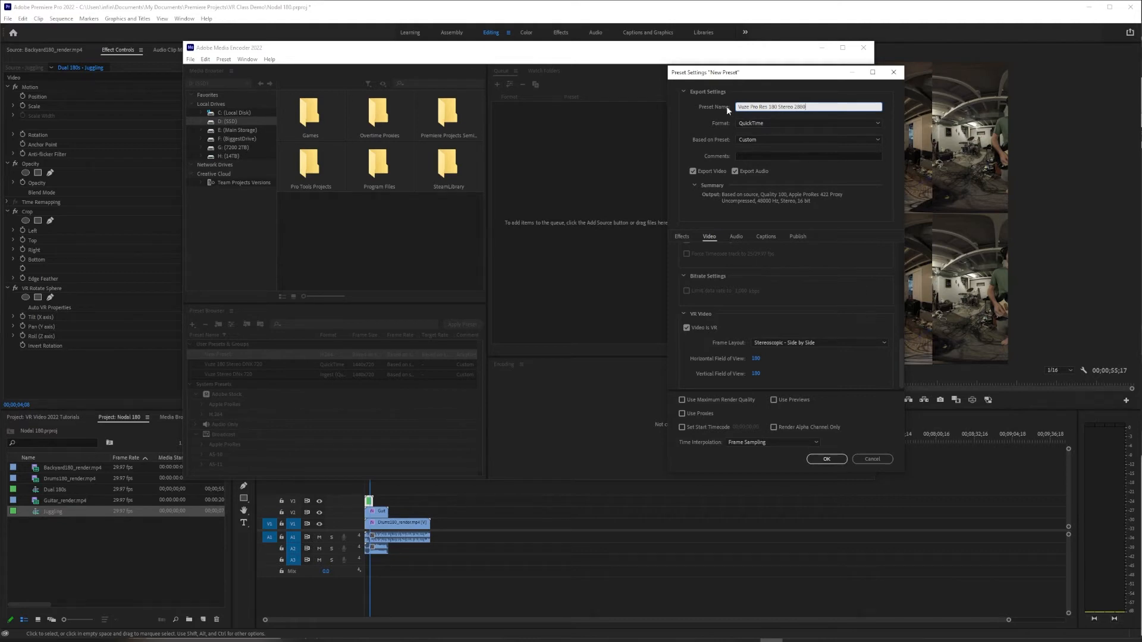
left_click(828, 459)
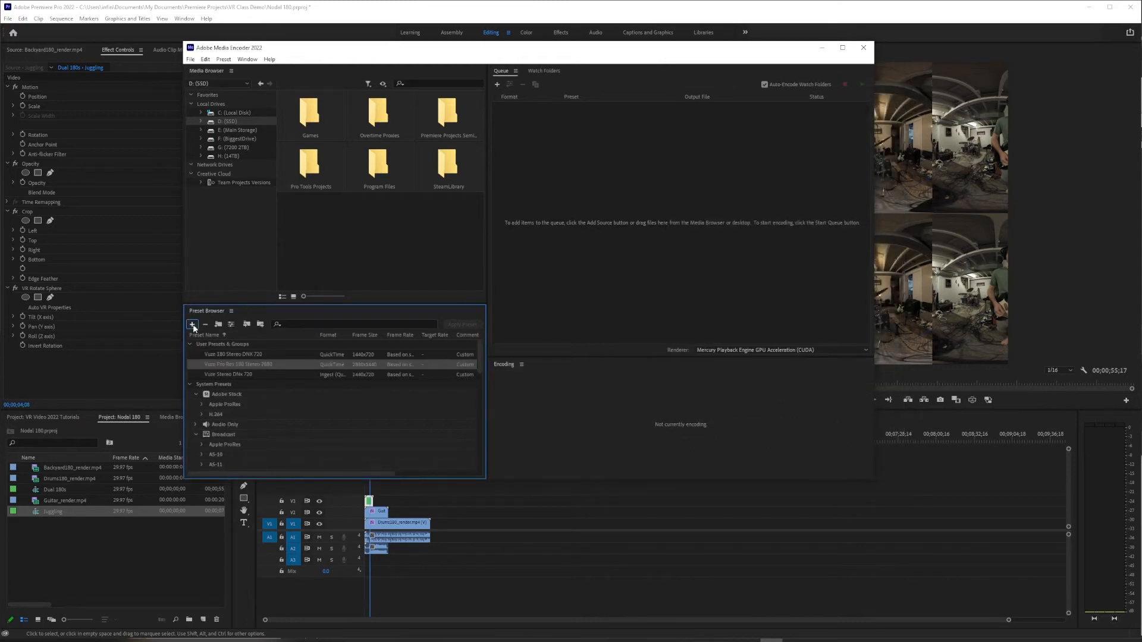
- Create an ingest preset named "Vuze Pro Res 180 Stereo 2880"
left_click(193, 325)
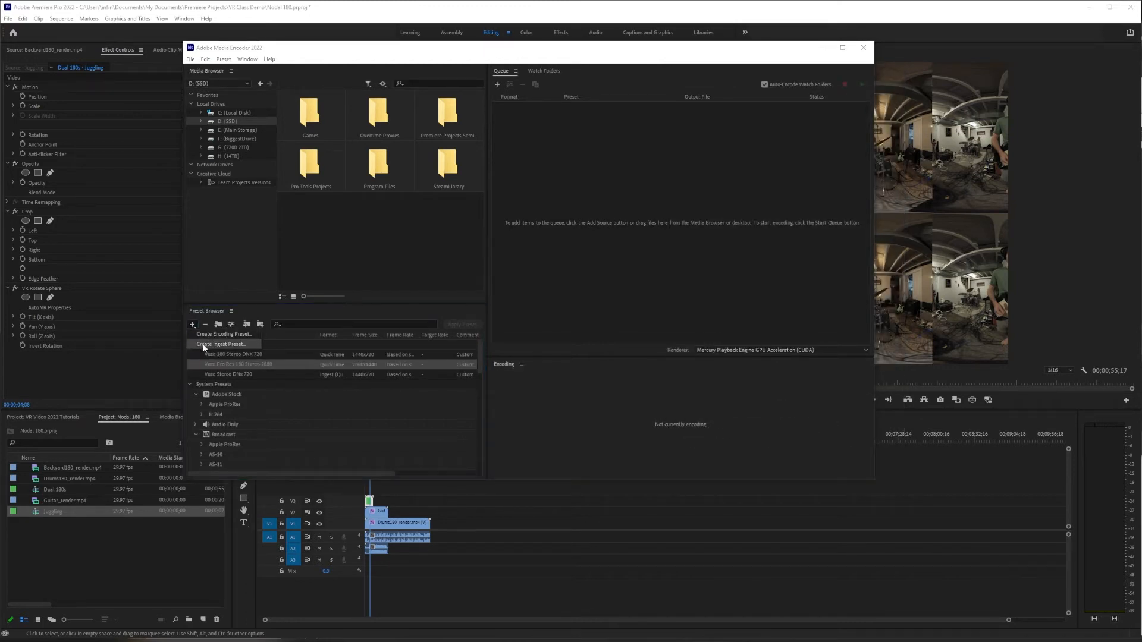
left_click(202, 345)
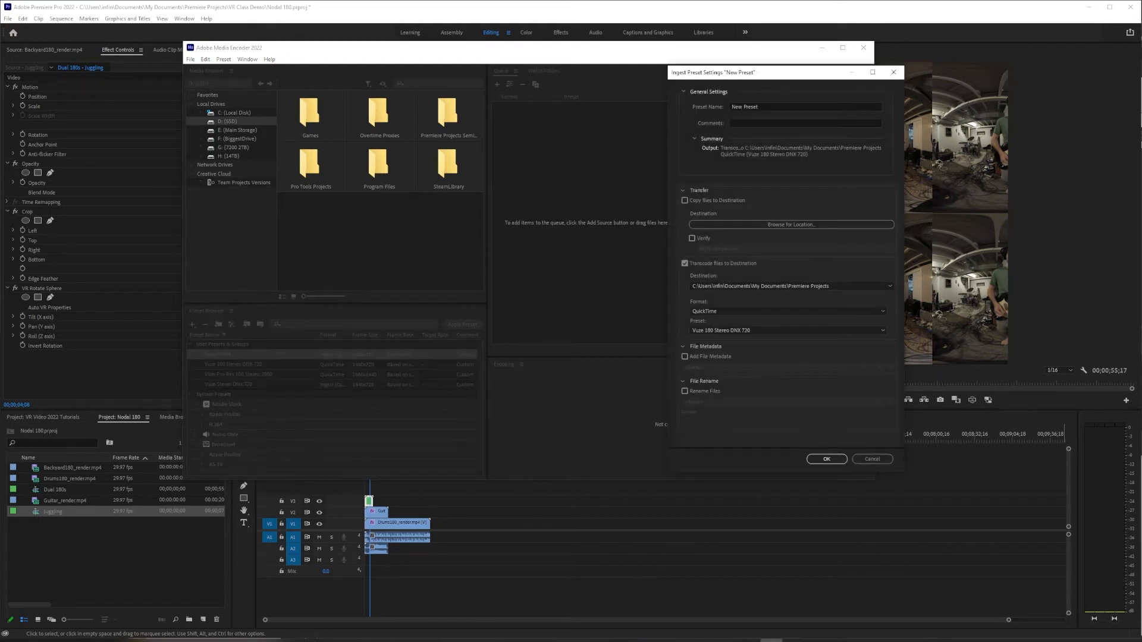
left_click(766, 106)
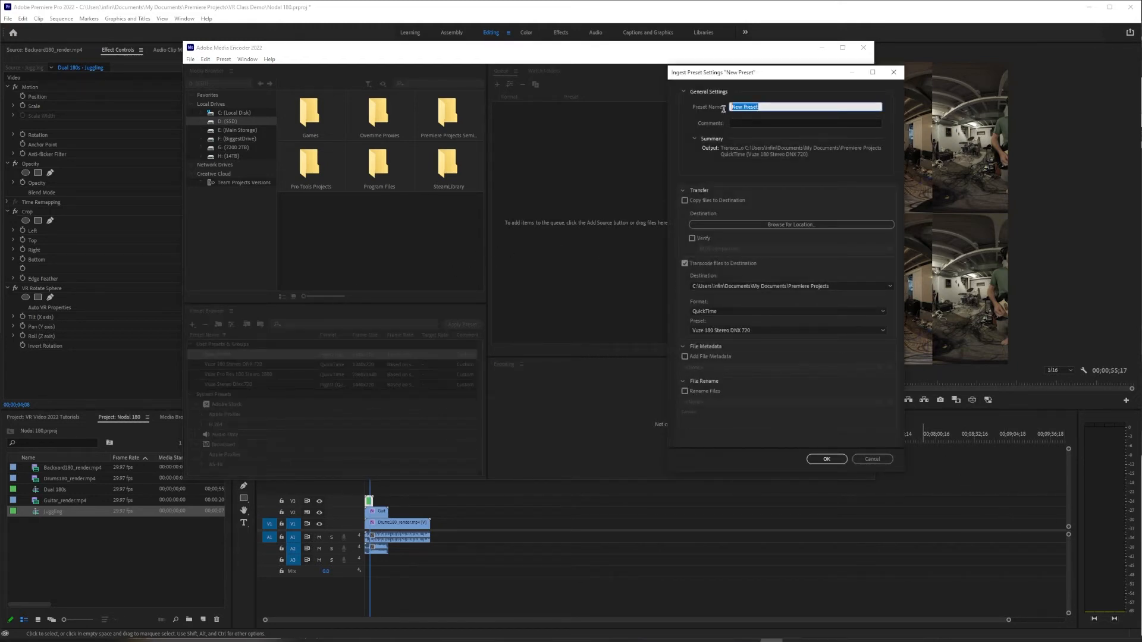
type("Vuze Pro R")
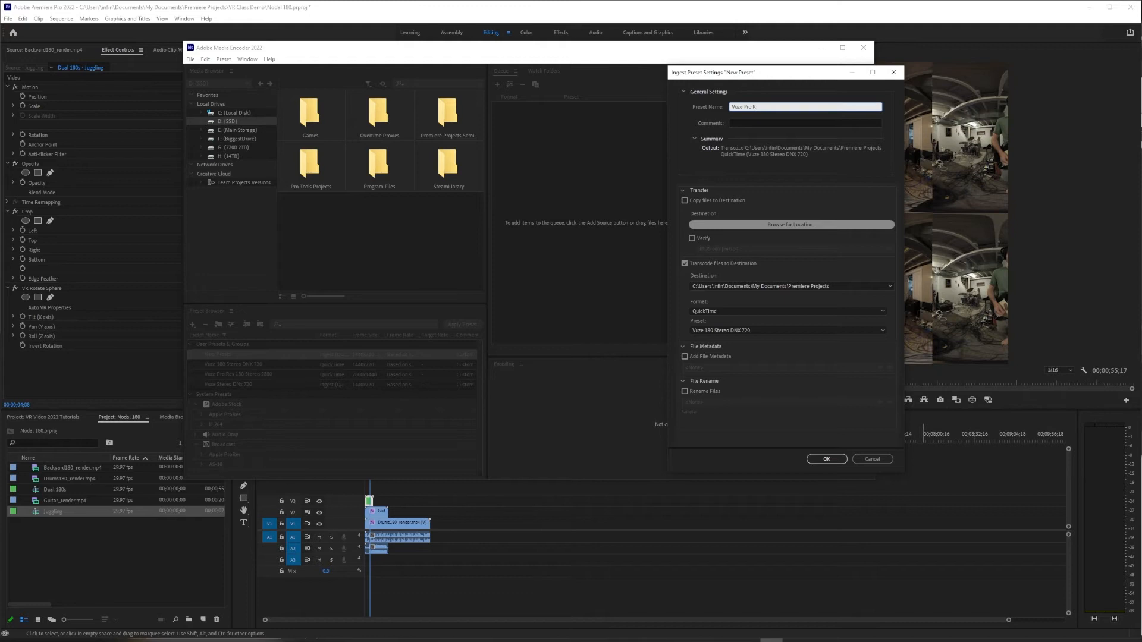
type("es 180 Stereo 2880")
left_click(805, 150)
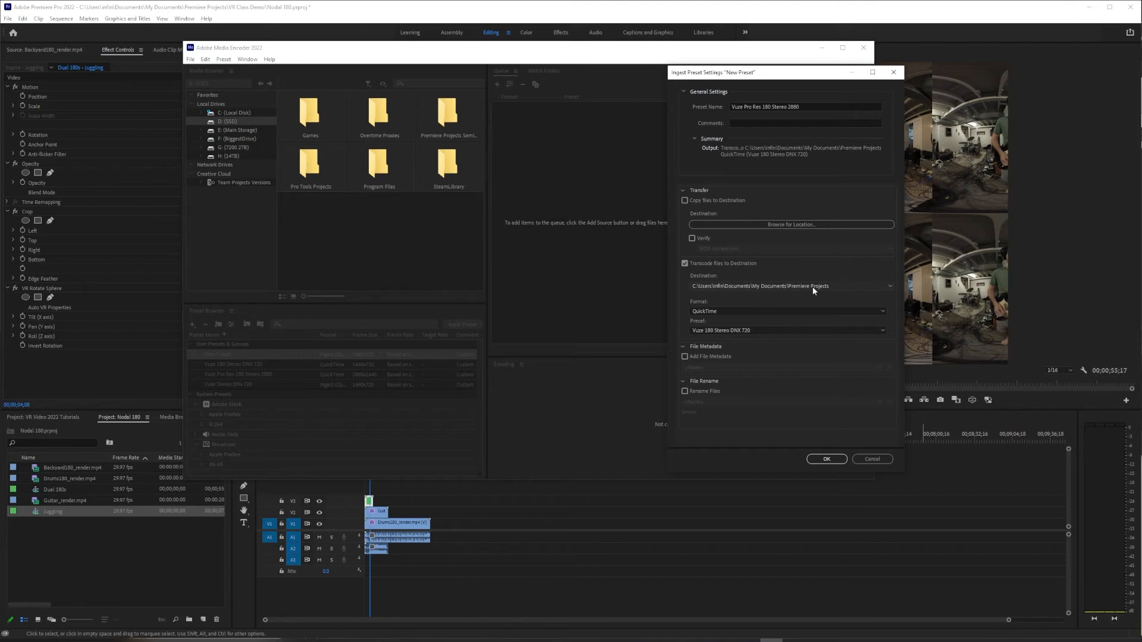
- Set the ingest preset to transcode with the Vuze Pro Res 180 Stereo 2880 encoding preset and save it
left_click(790, 329)
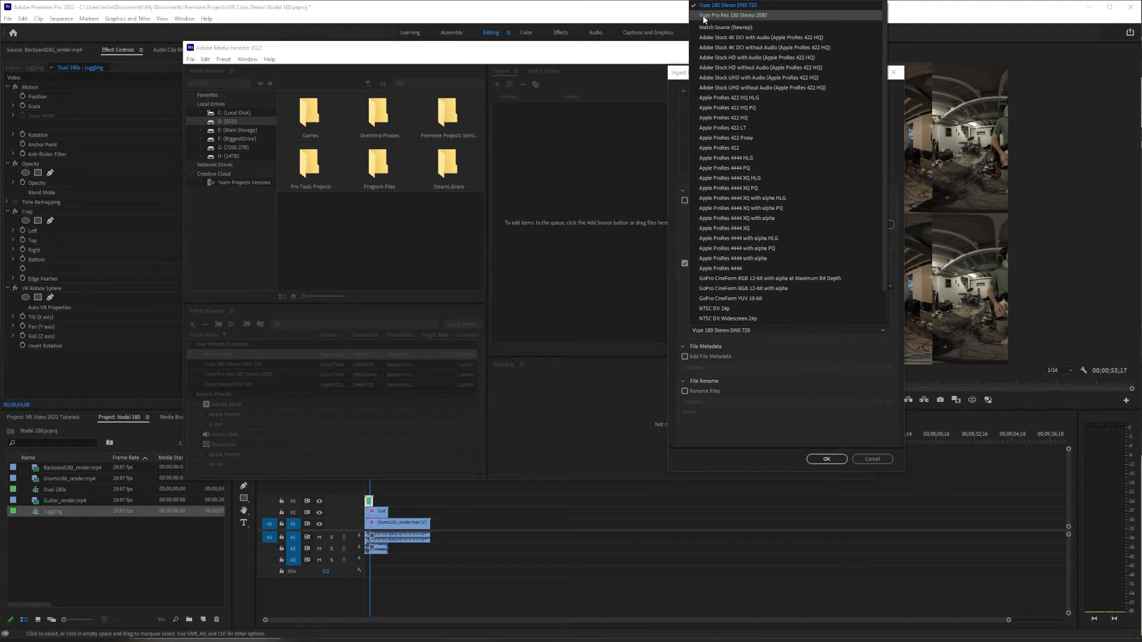
left_click(760, 17)
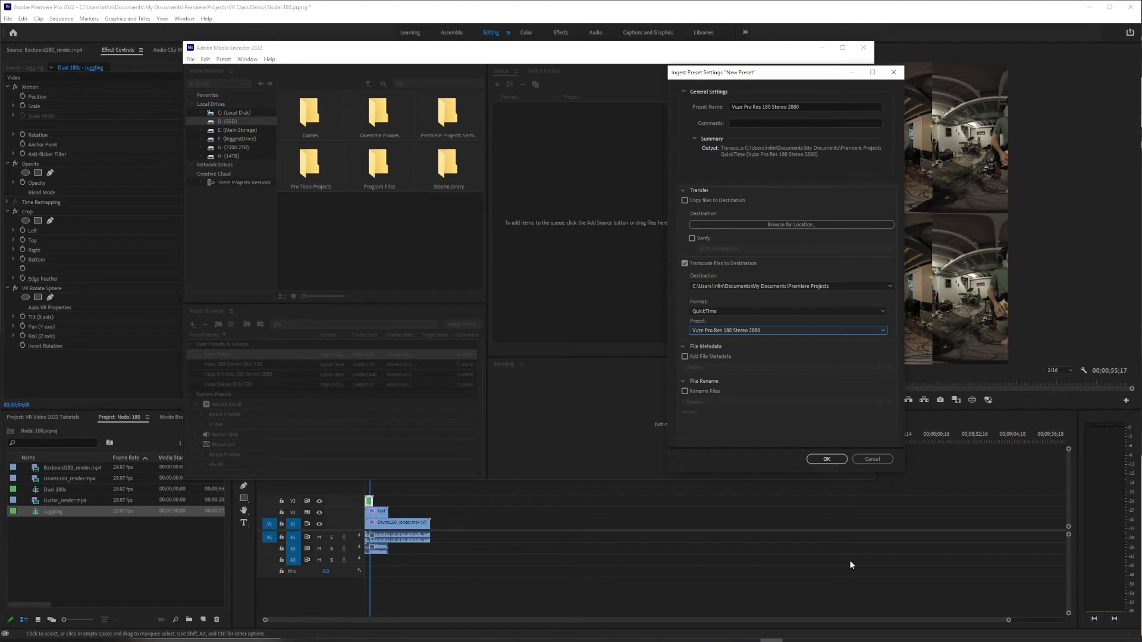
left_click(827, 459)
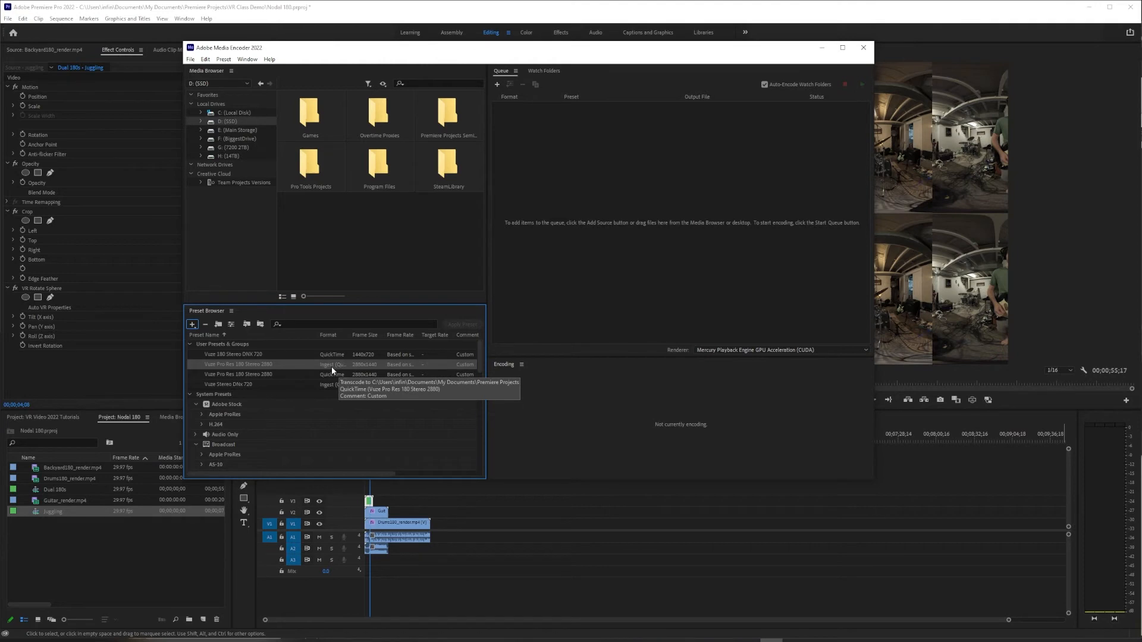
right_click(261, 365)
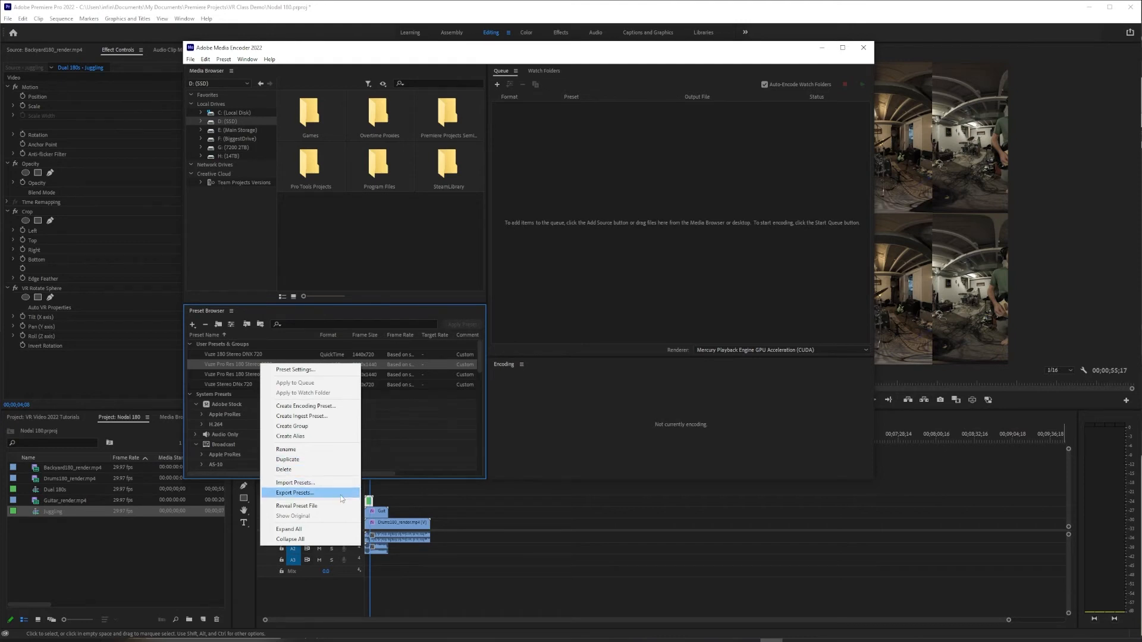
left_click(294, 494)
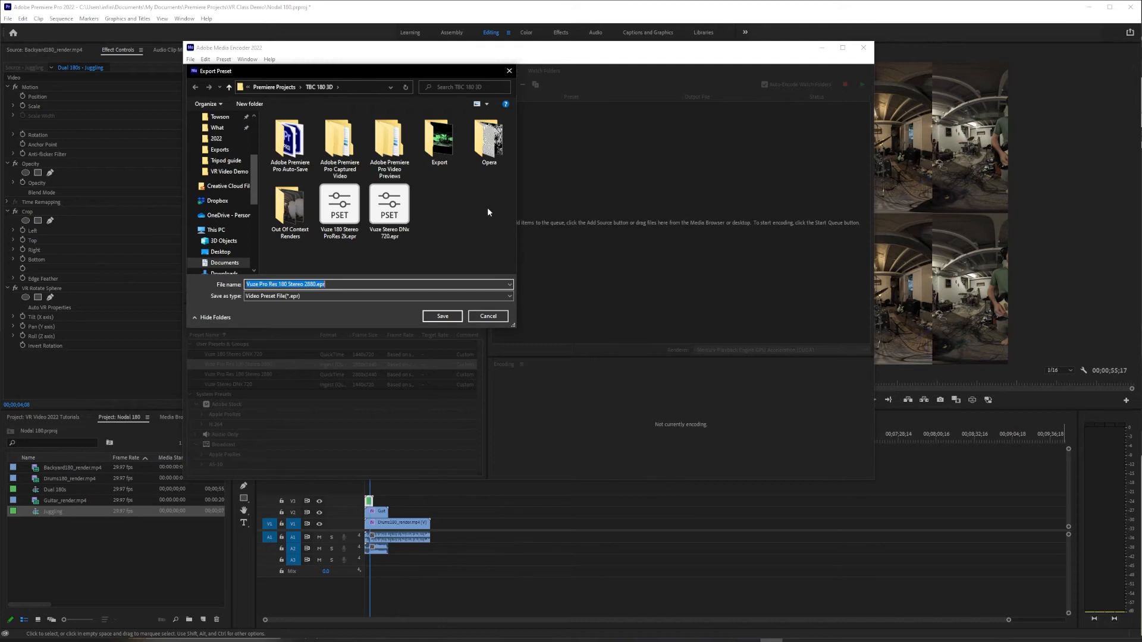
left_click(488, 317)
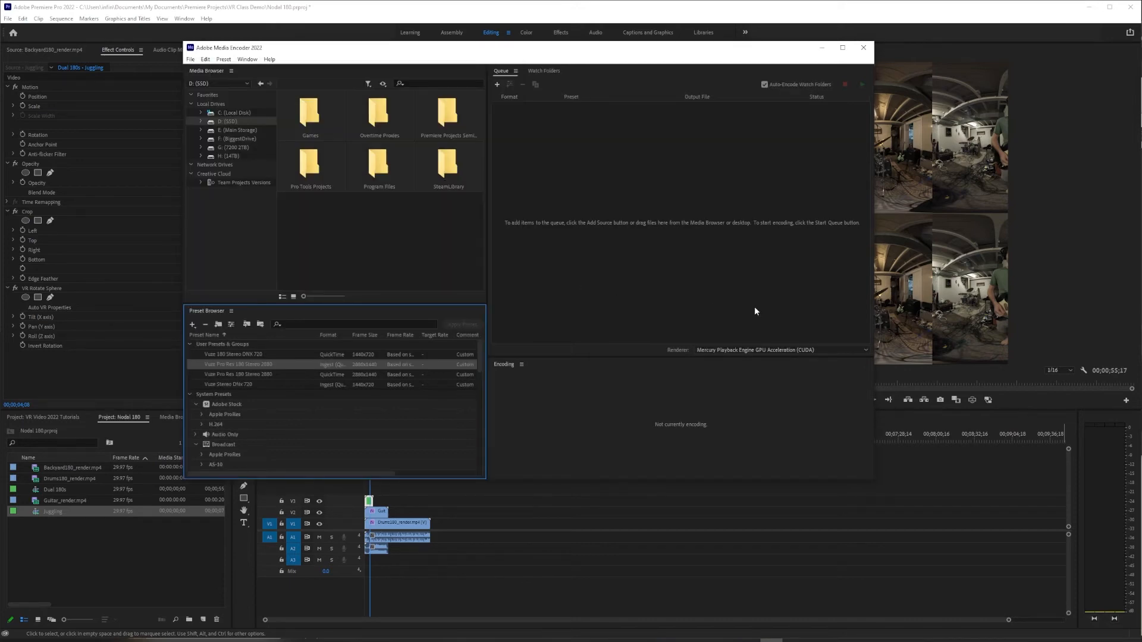
- Switch to Premiere Pro and start creating proxies for the Backyard180_render.mp4, Drums180_render.mp4 and Guitar_render.mp4 clips
left_click(633, 20)
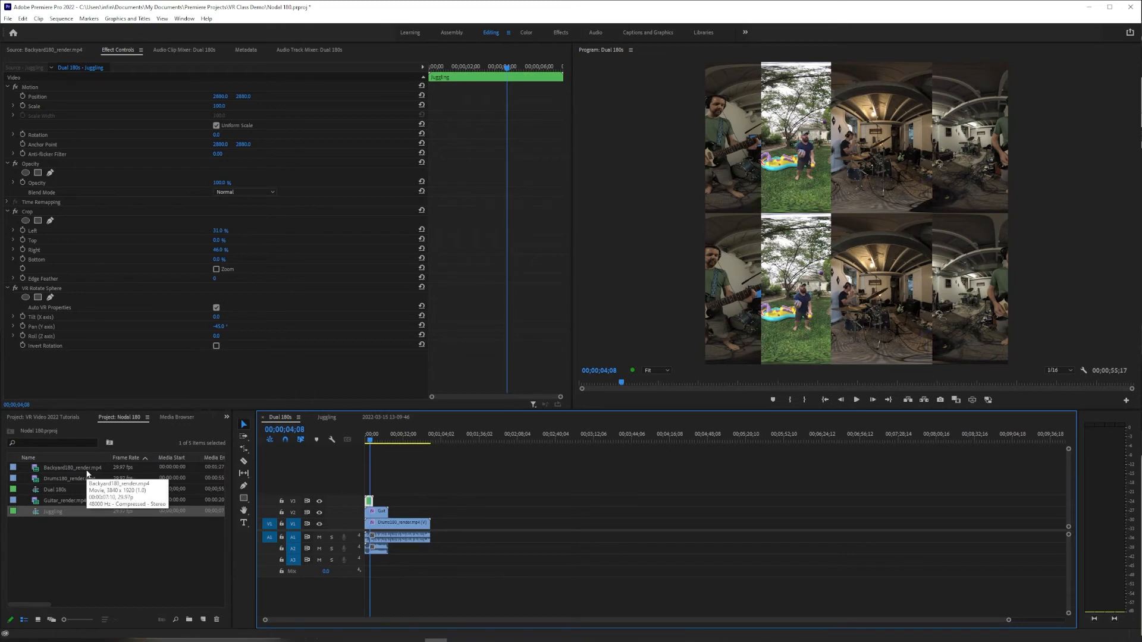
left_click(79, 503)
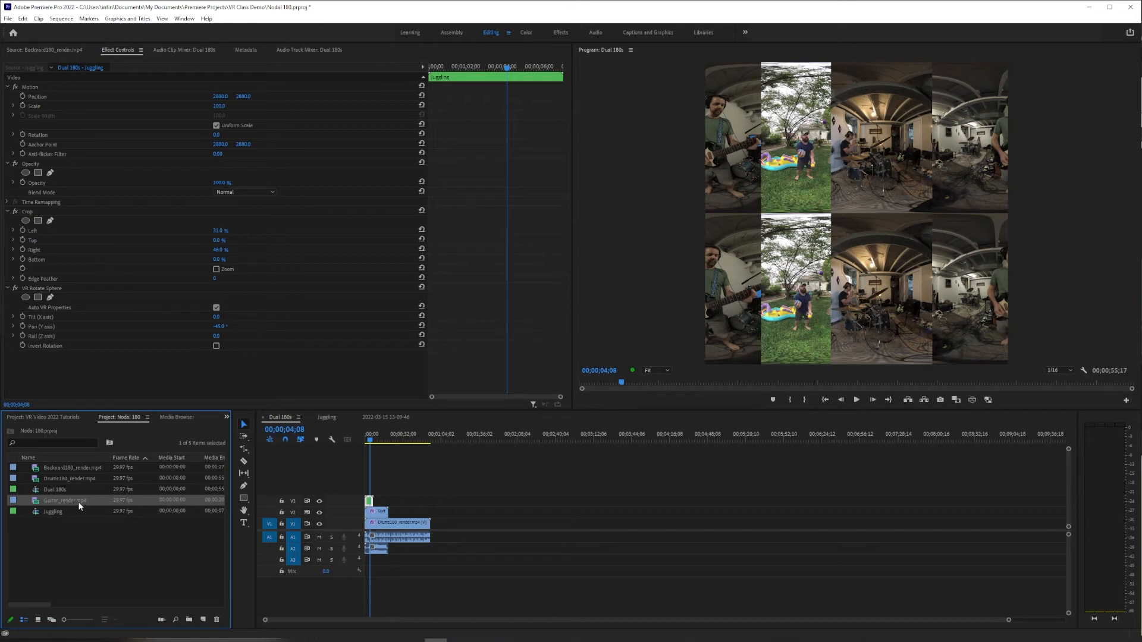
left_click(90, 533)
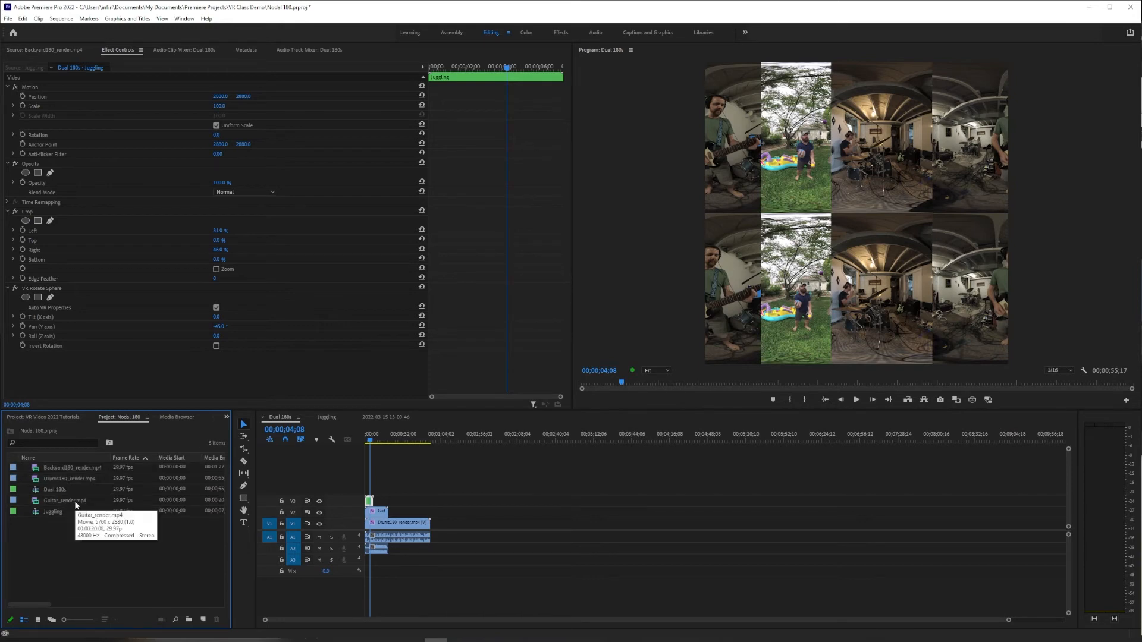
left_click(75, 502)
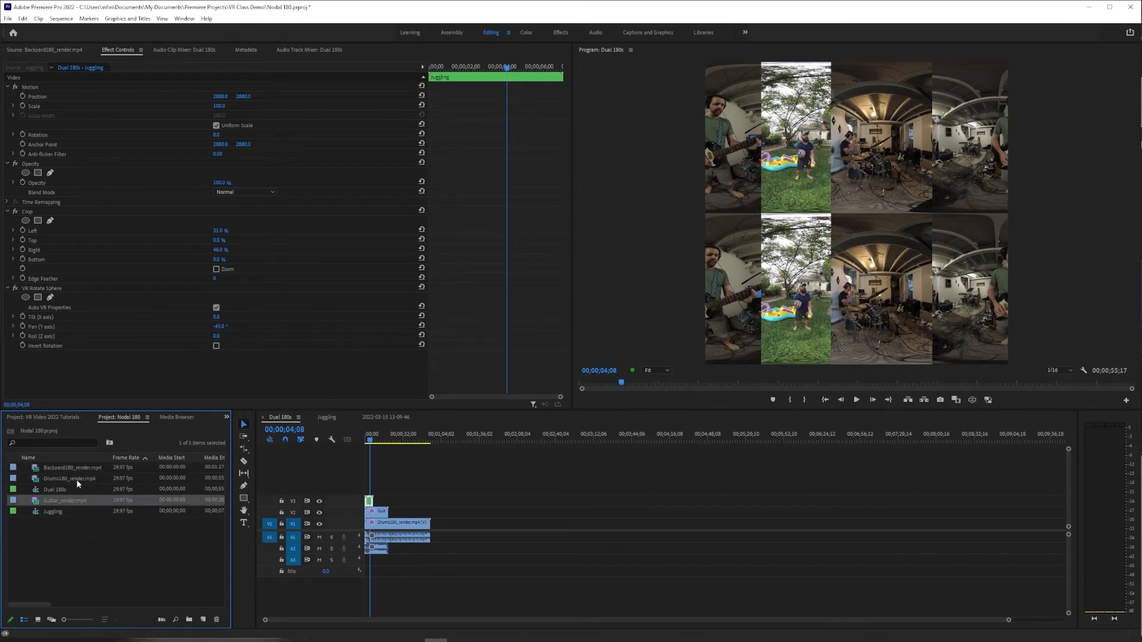
left_click(76, 478, "ctrl")
left_click(81, 468, "ctrl")
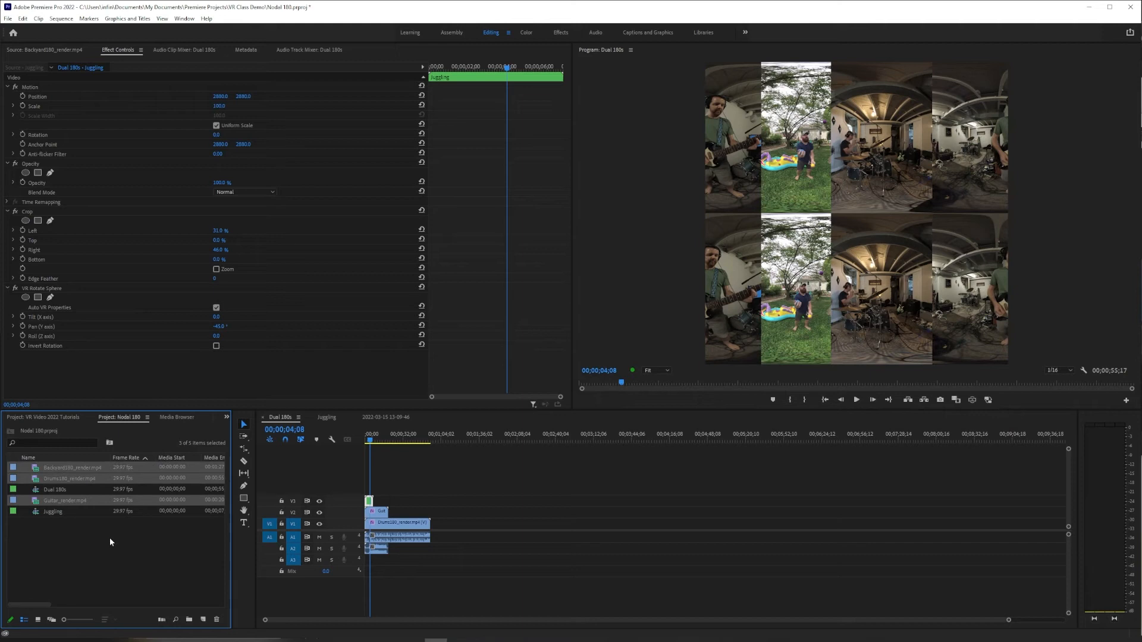
right_click(82, 469)
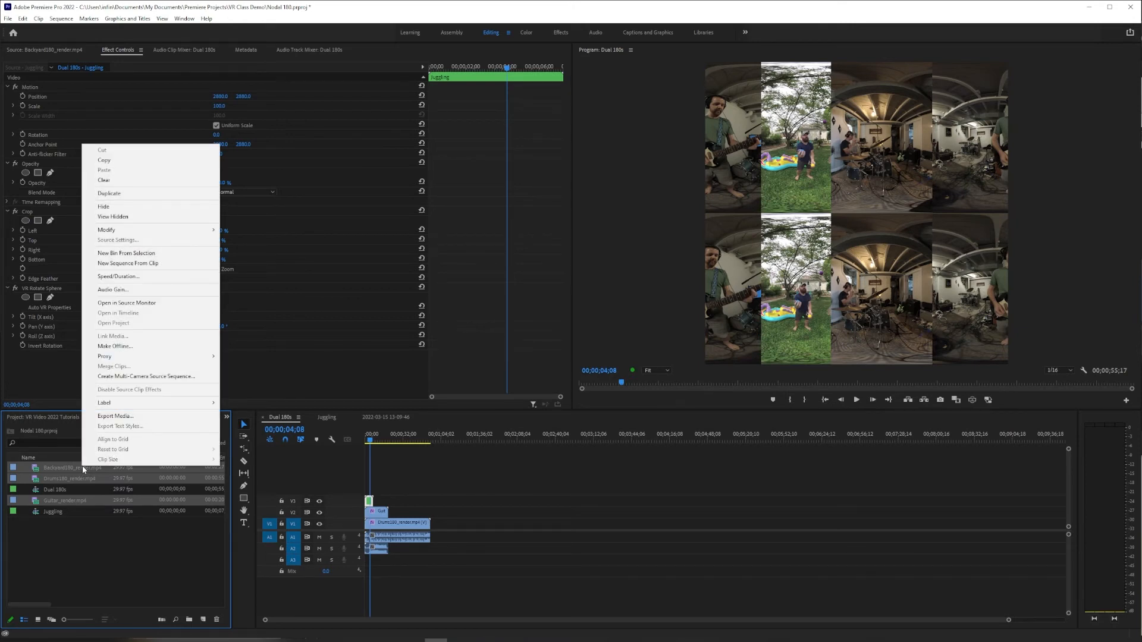
mouse_move(192, 357)
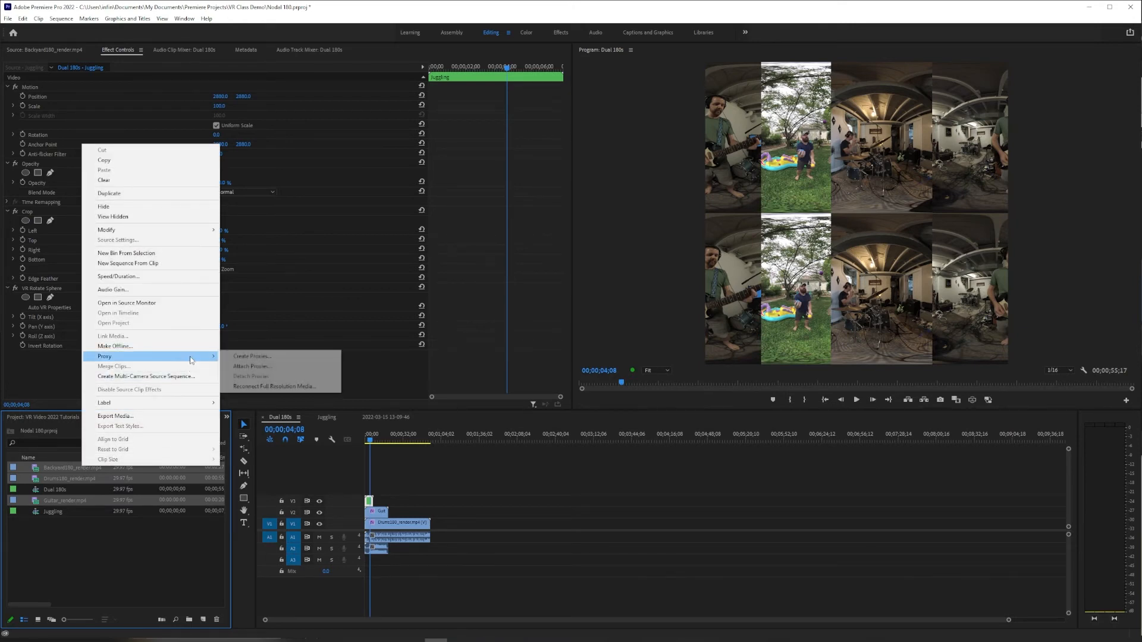
left_click(250, 357)
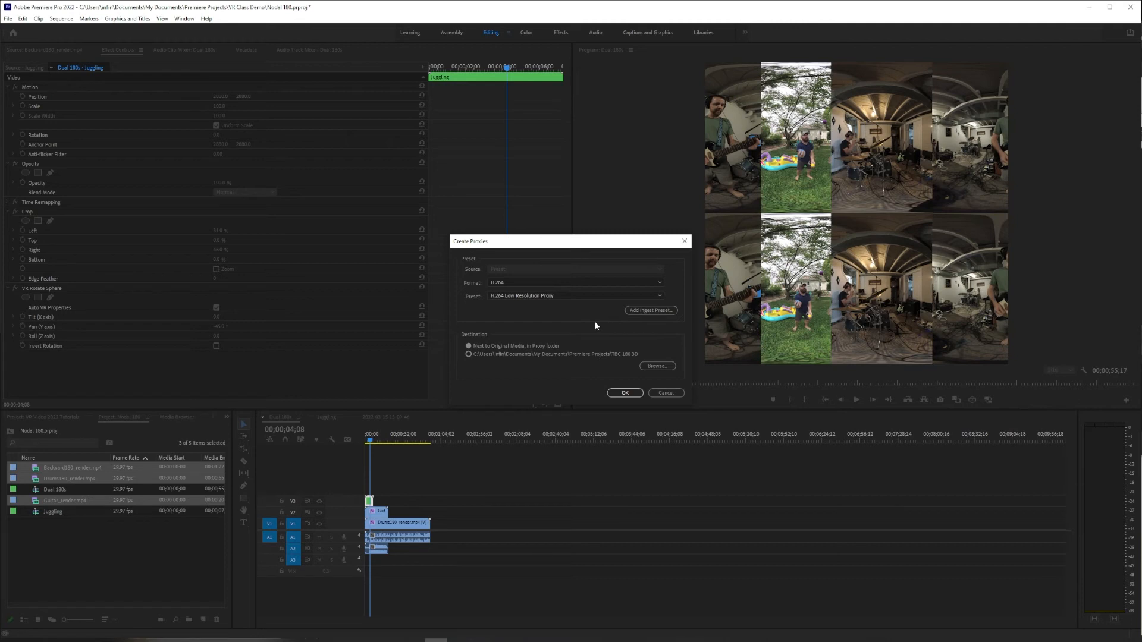
- Load the ingest preset Vuze Pro Res 180 Stereo 2880.epr and create the proxies next to the original media in a Proxy folder
left_click(668, 313)
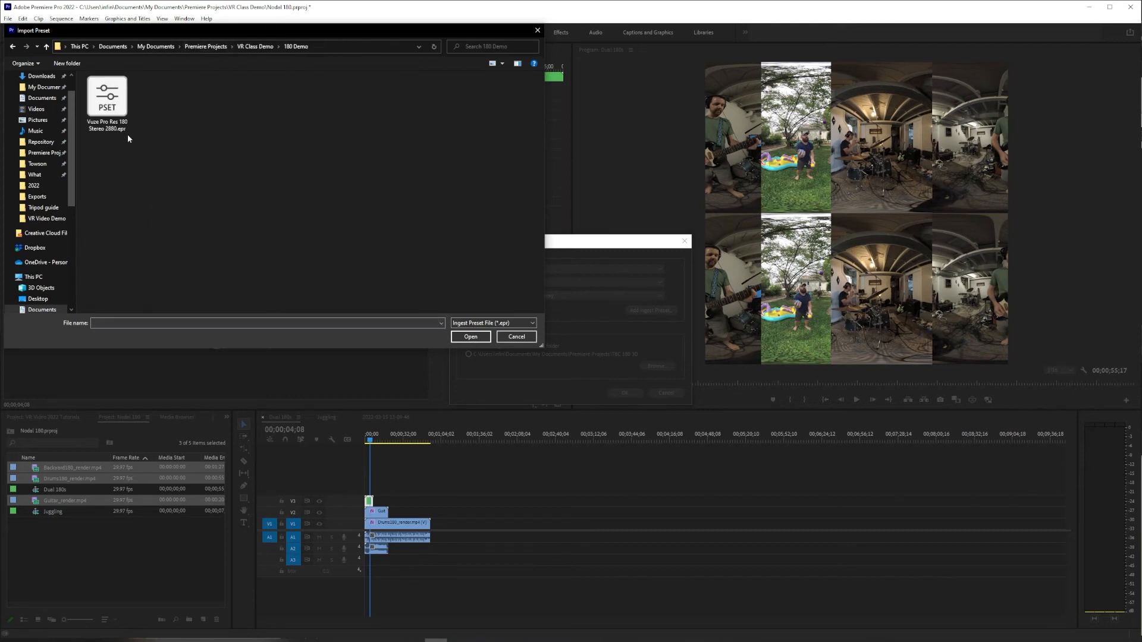
left_click(115, 103)
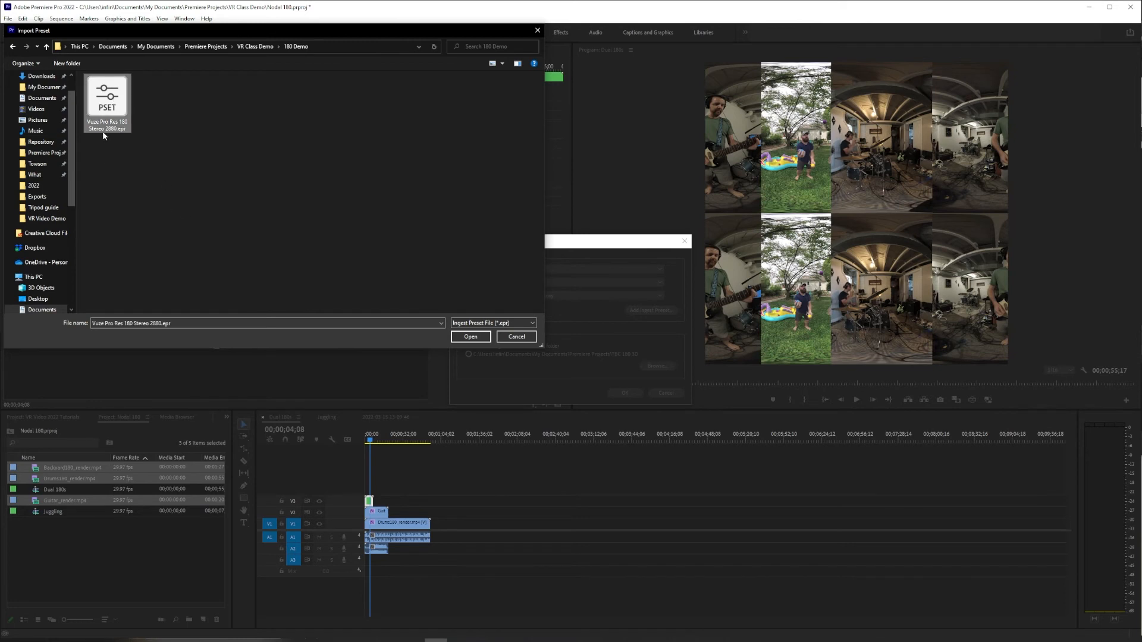
left_click(454, 334)
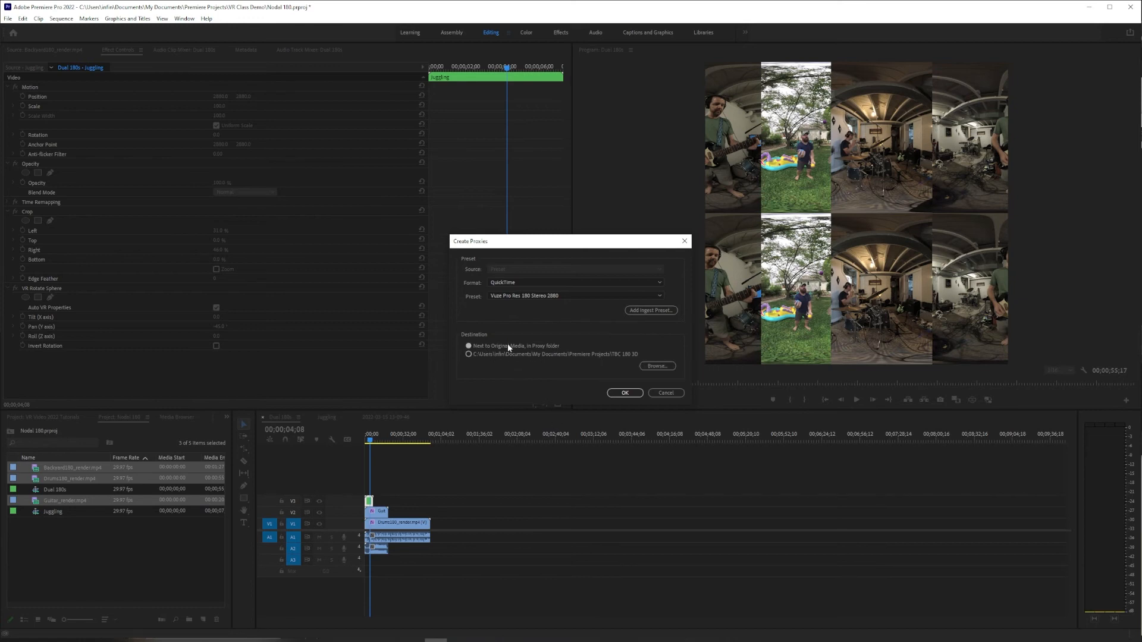
left_click(629, 393)
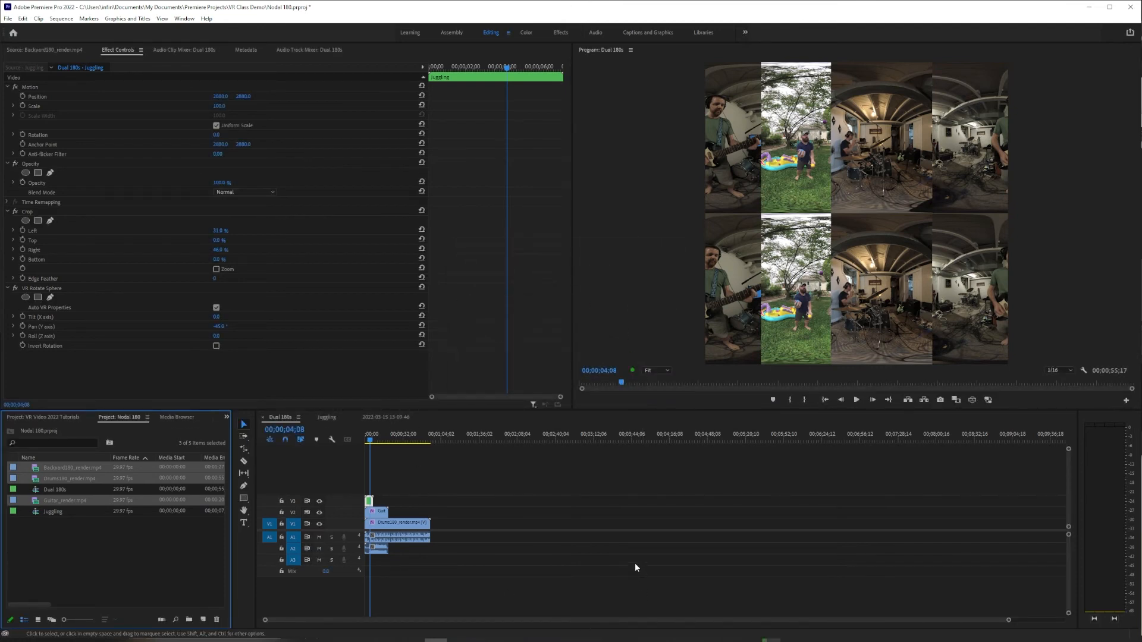
- Check the proxy jobs in Media Encoder and the files in the 180 Demo folder's Proxies subfolder, and return to Premiere Pro
mouse_move(771, 640)
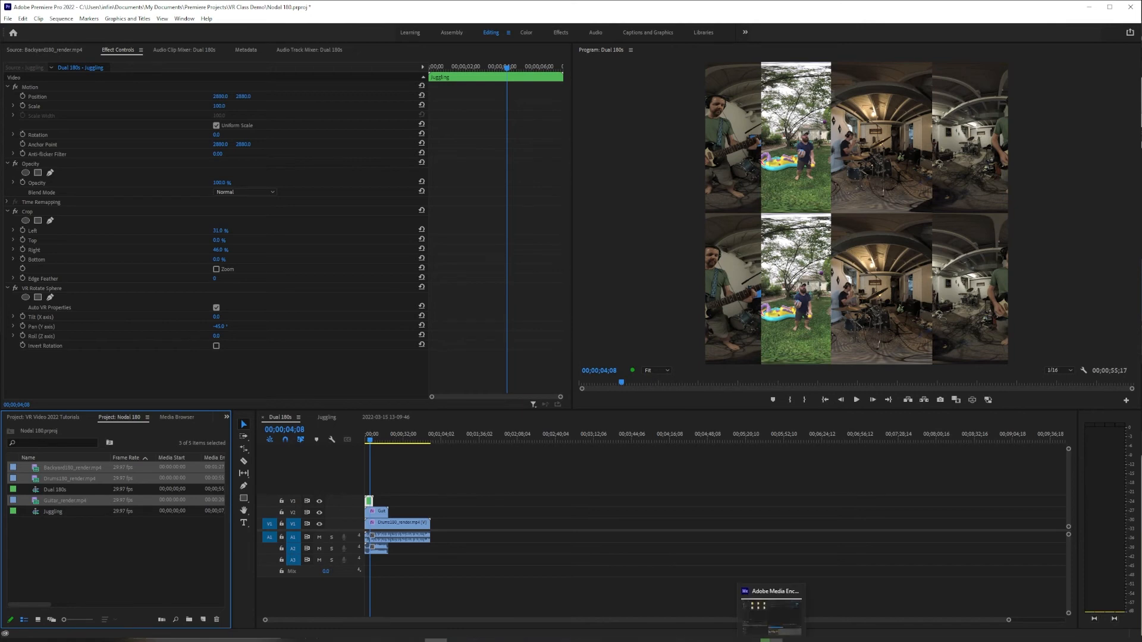
left_click(771, 608)
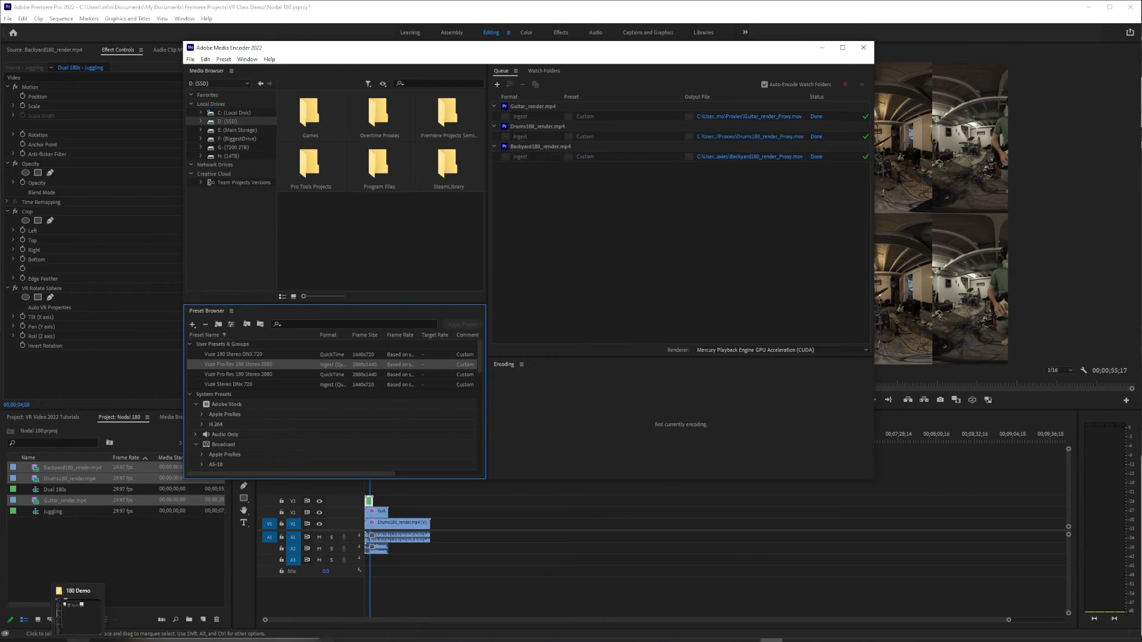
left_click(68, 604)
left_click_drag(573, 462, 525, 171)
left_click_drag(440, 298, 562, 261)
left_click(552, 343)
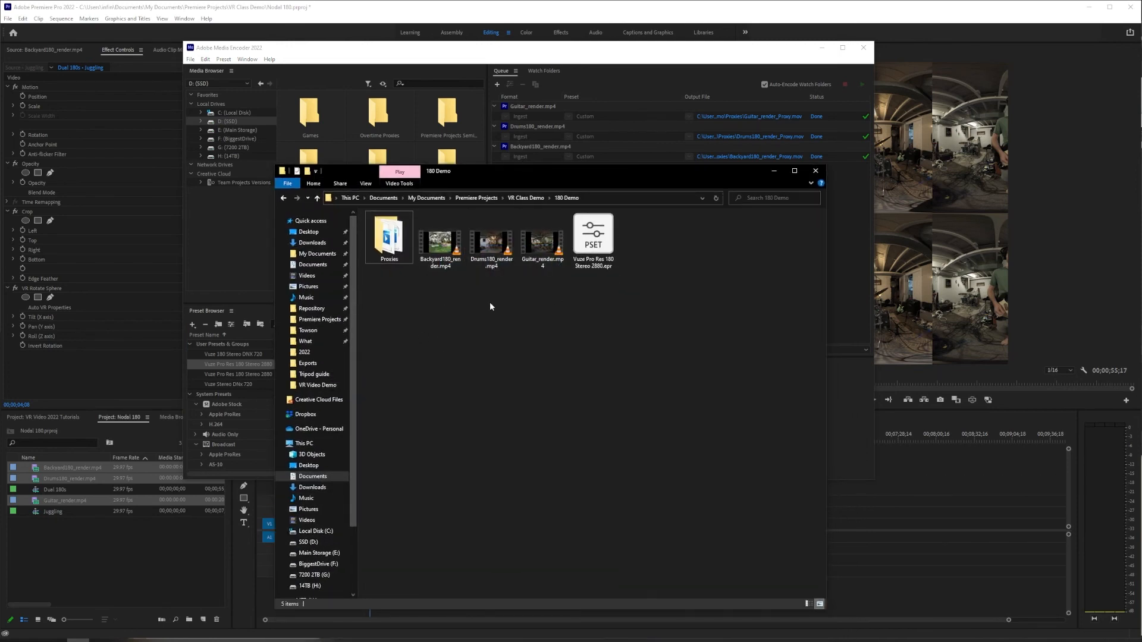
mouse_move(395, 260)
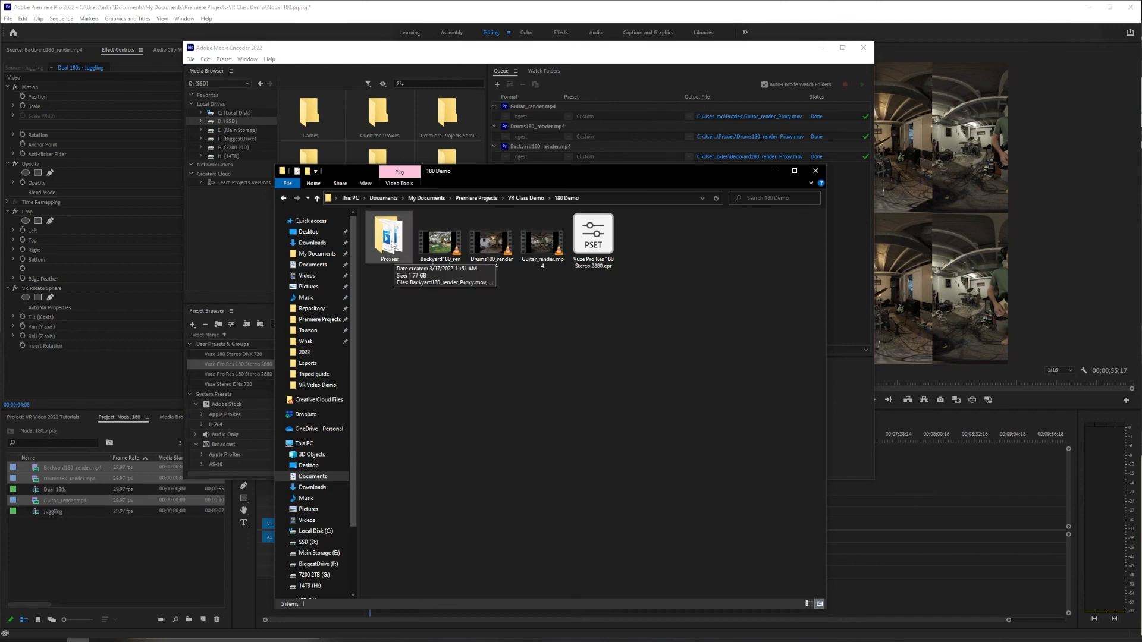
double_click(388, 241)
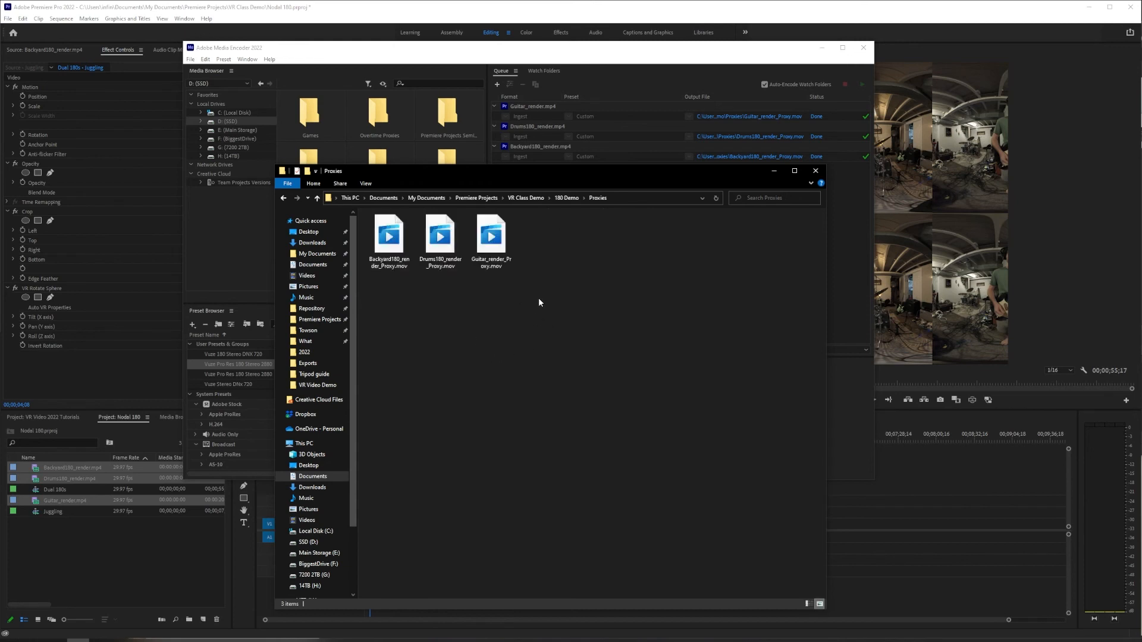
left_click_drag(534, 297, 383, 217)
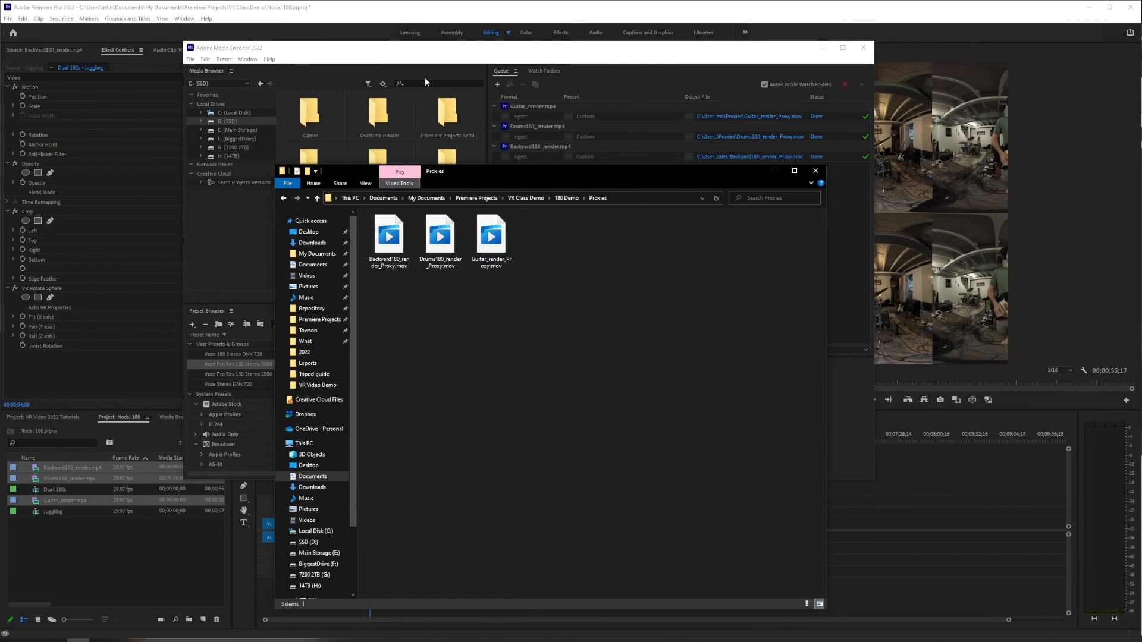
left_click(453, 13)
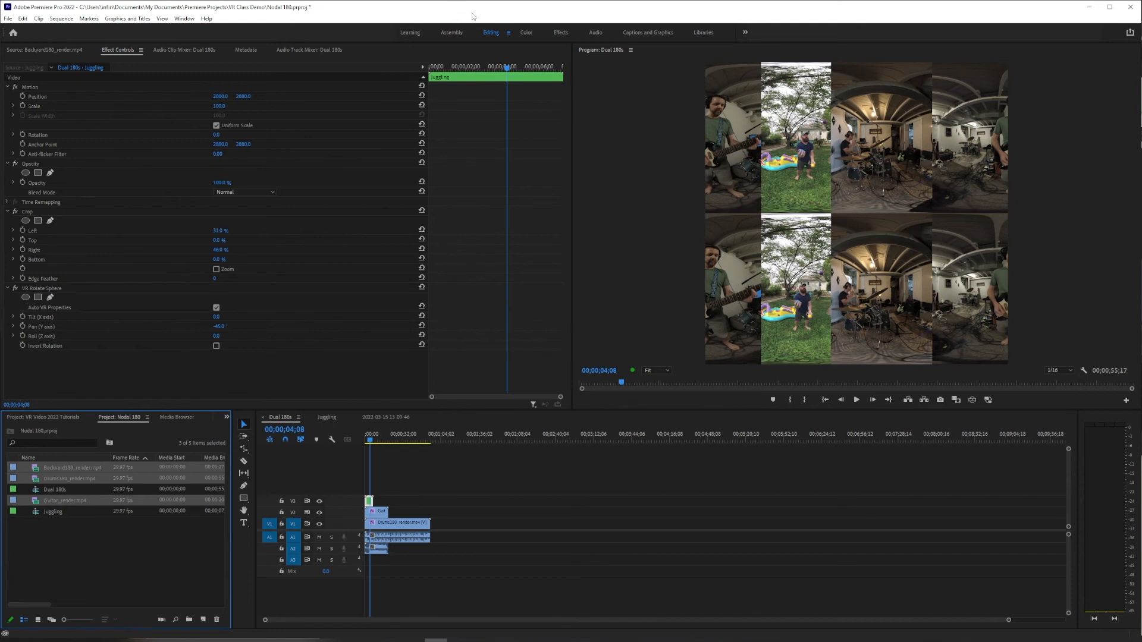
- Try to add the Toggle Proxies button to the Program monitor's playback controls
left_click(989, 400)
left_click(1127, 402)
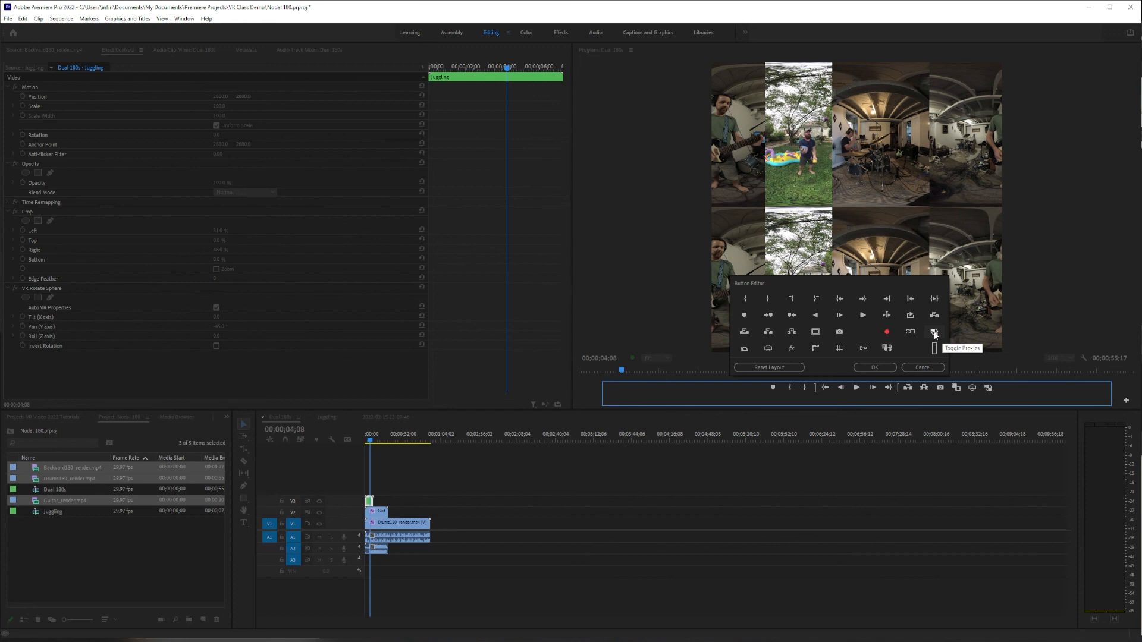
left_click_drag(935, 332, 1005, 394)
left_click(928, 367)
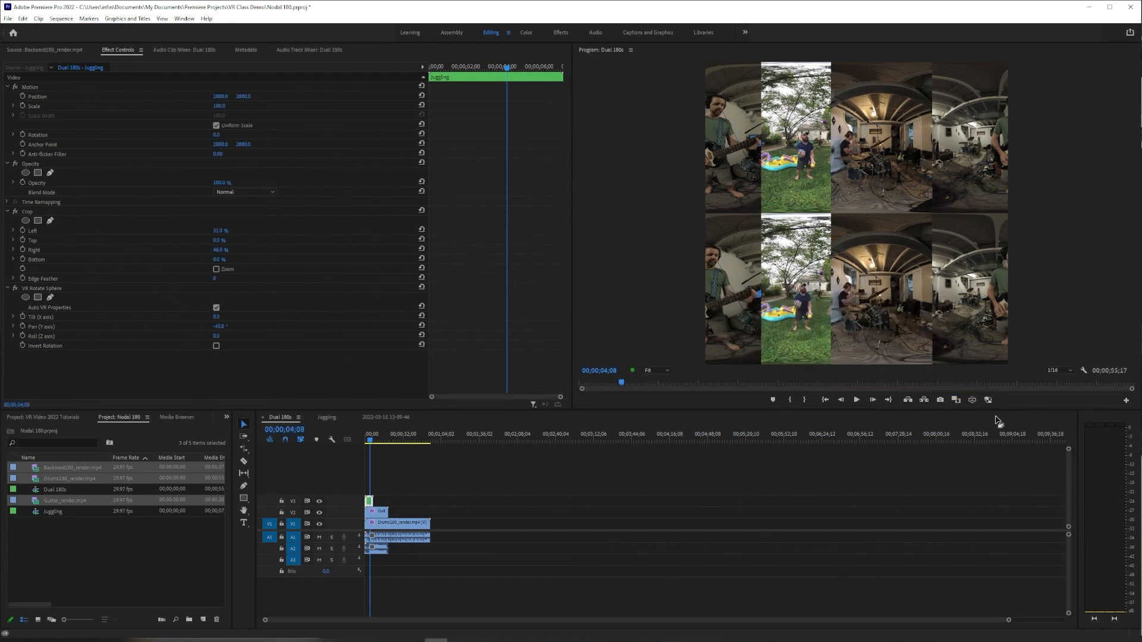
- Turn on proxy playback in the Program monitor for the Dual 180s sequence
left_click(988, 399)
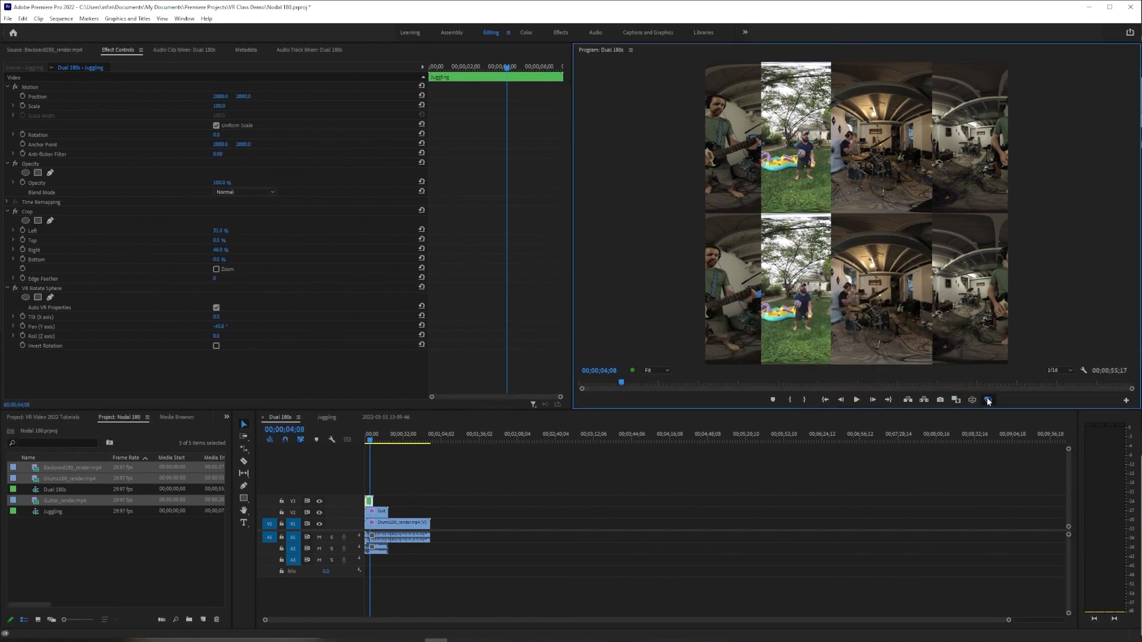